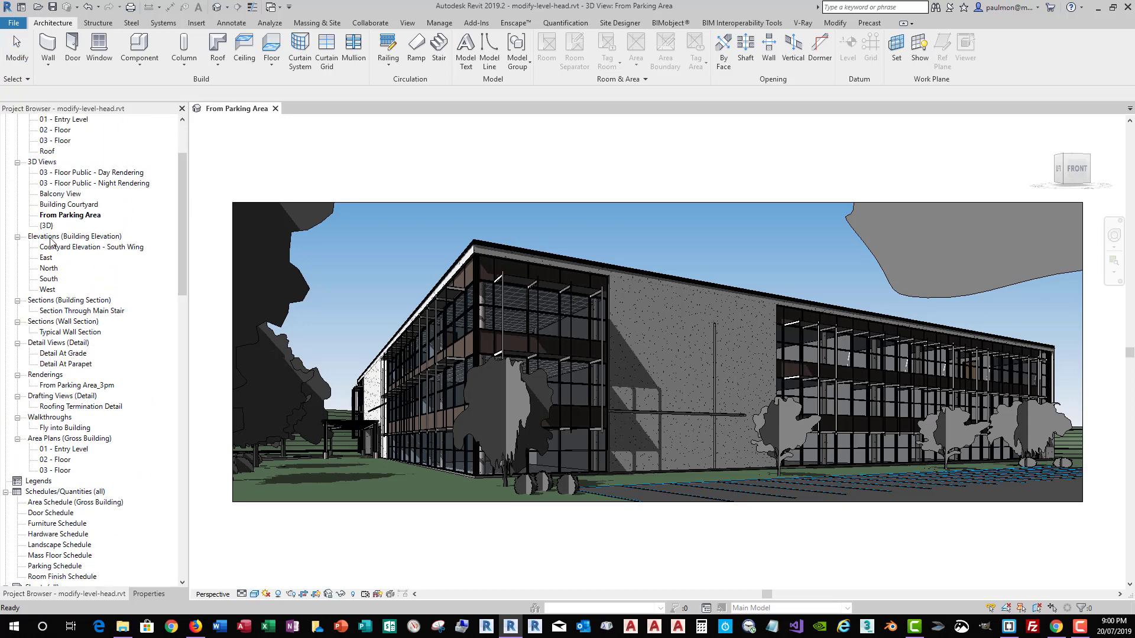
# Open the South elevation view and bring its level heads into close view.
pyautogui.click(51, 237)
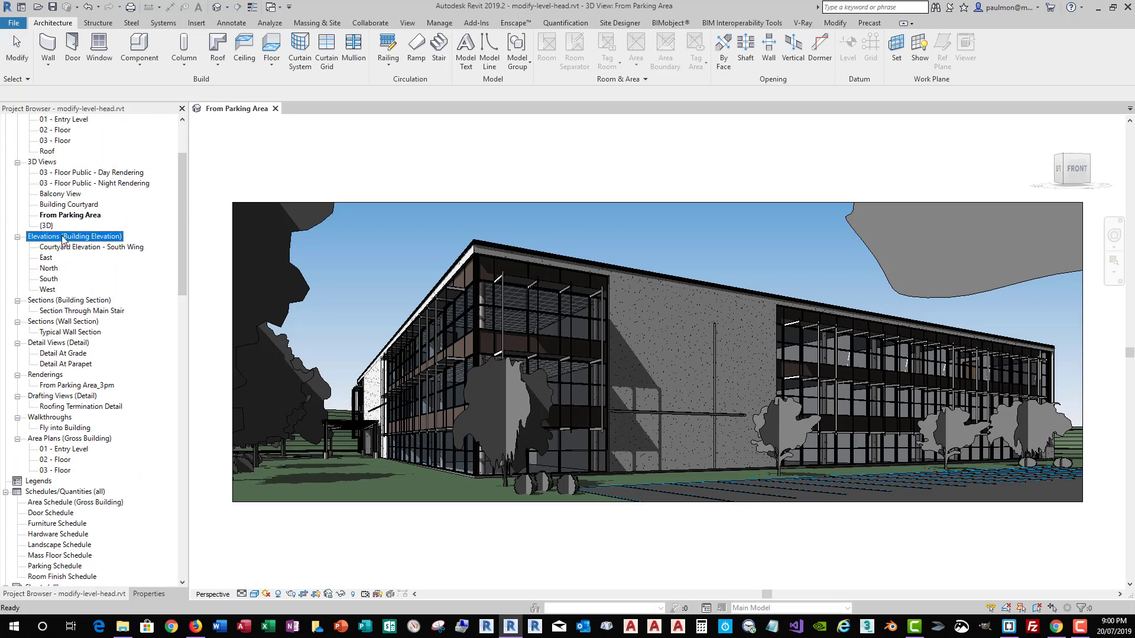
pyautogui.click(49, 279)
pyautogui.doubleClick(51, 282)
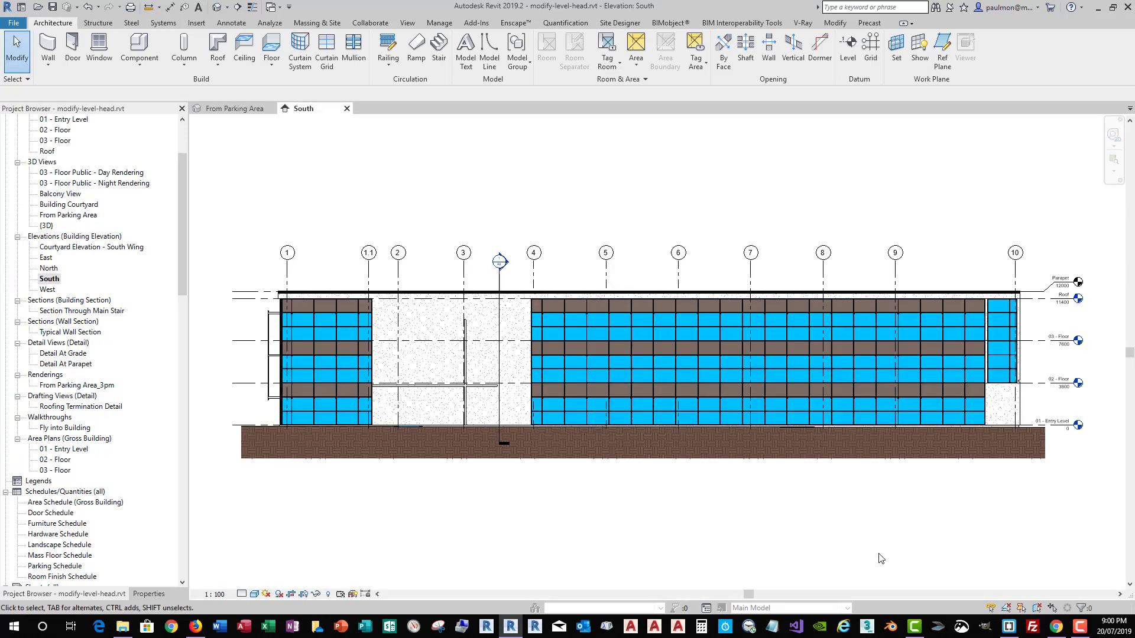
pyautogui.scroll(5, 1052, 328)
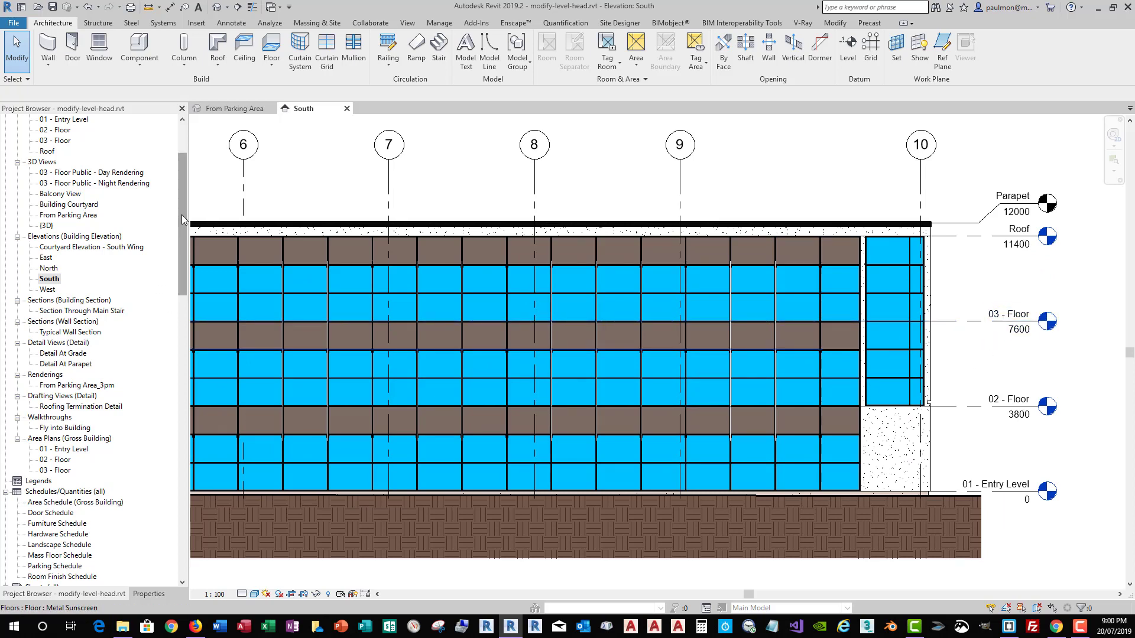
# Open the M_Level Head - Circle annotation symbol family for editing.
pyautogui.moveTo(182, 218); pyautogui.dragTo(180, 337)
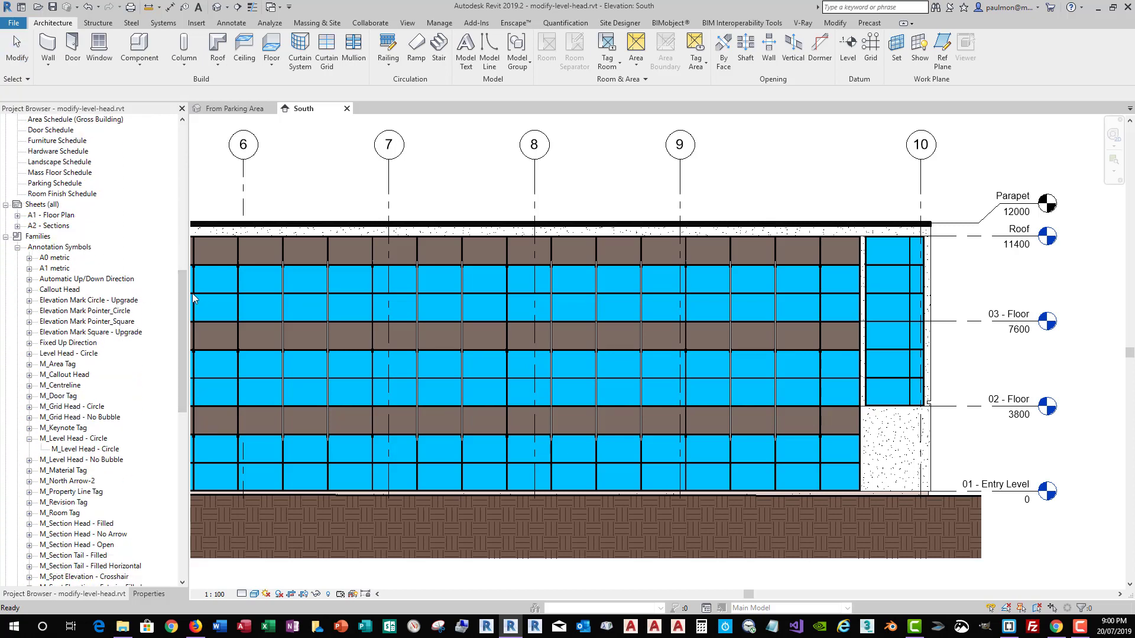
pyautogui.scroll(-2, 183, 295)
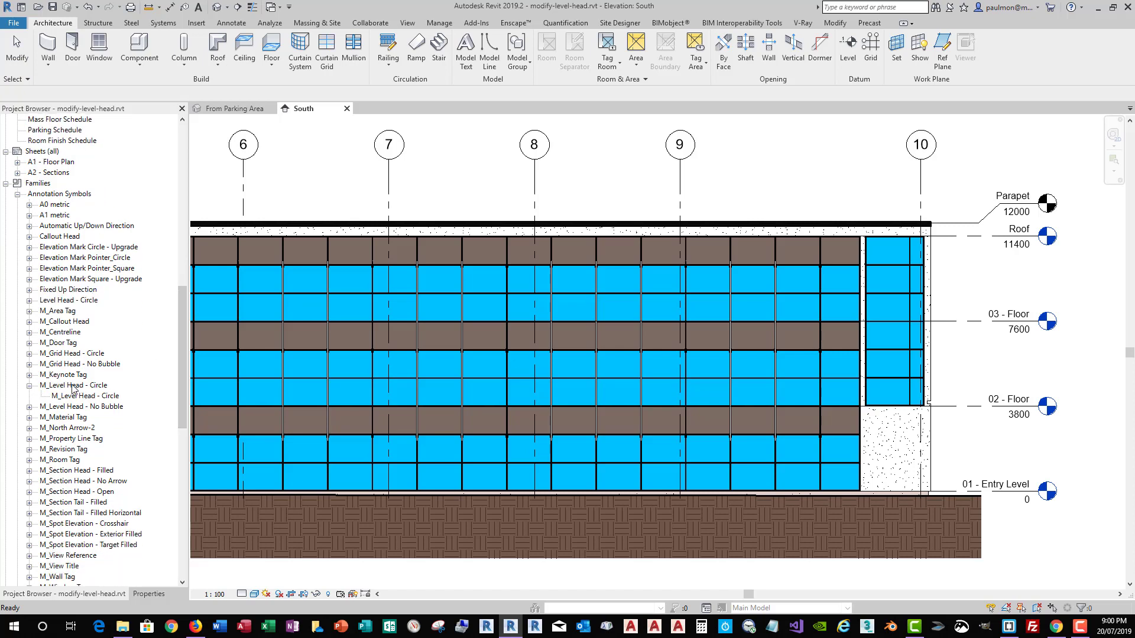
pyautogui.click(74, 387)
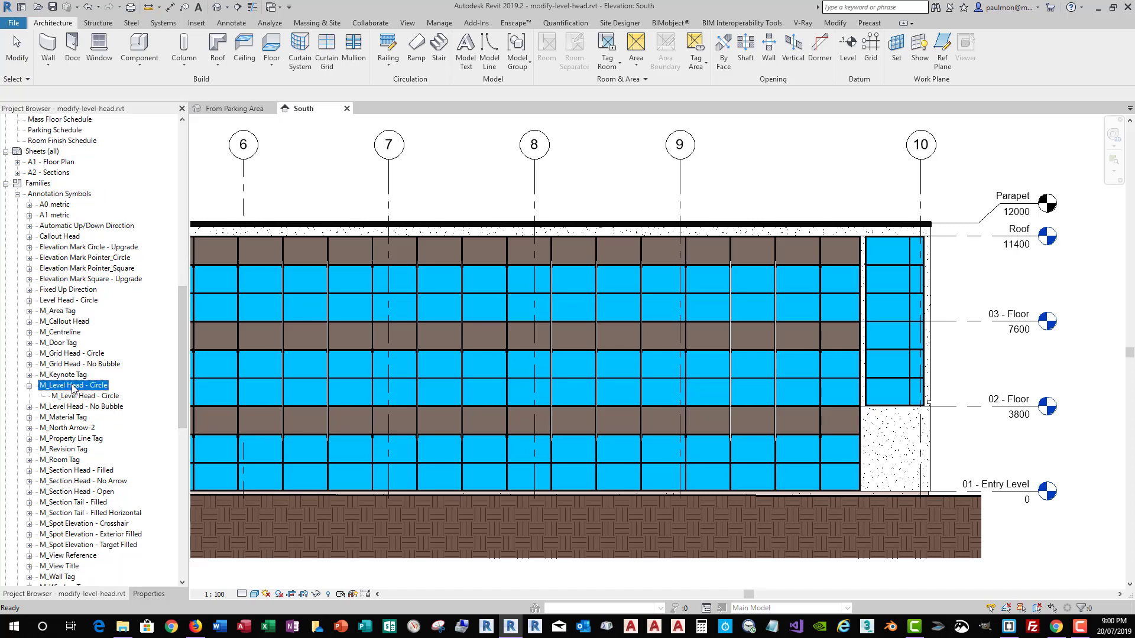
pyautogui.rightClick(73, 387)
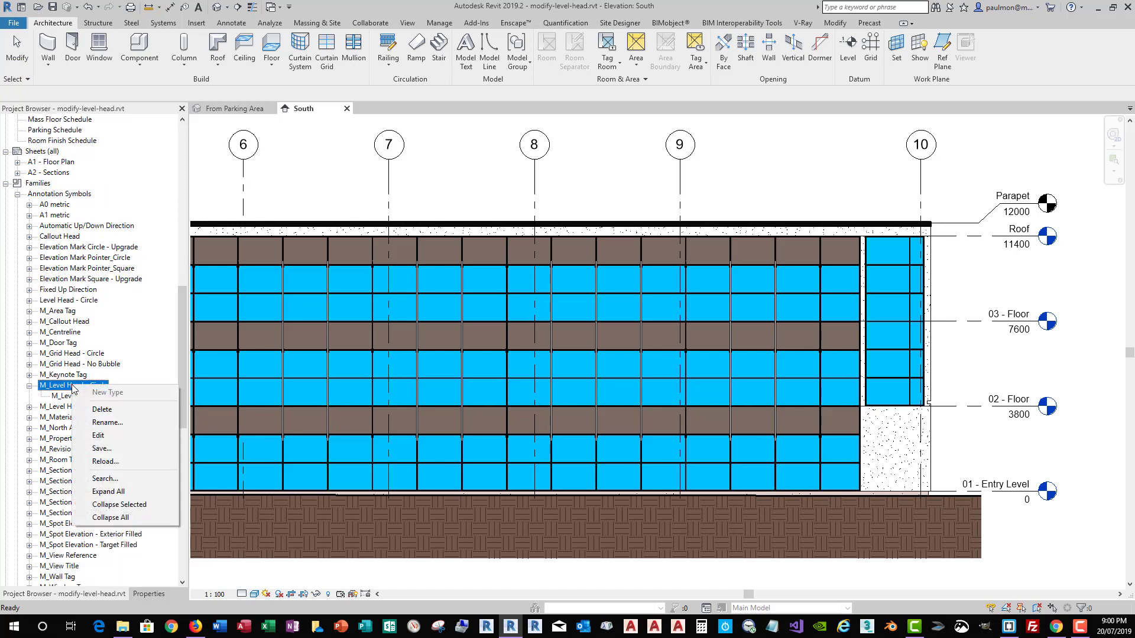
pyautogui.click(97, 438)
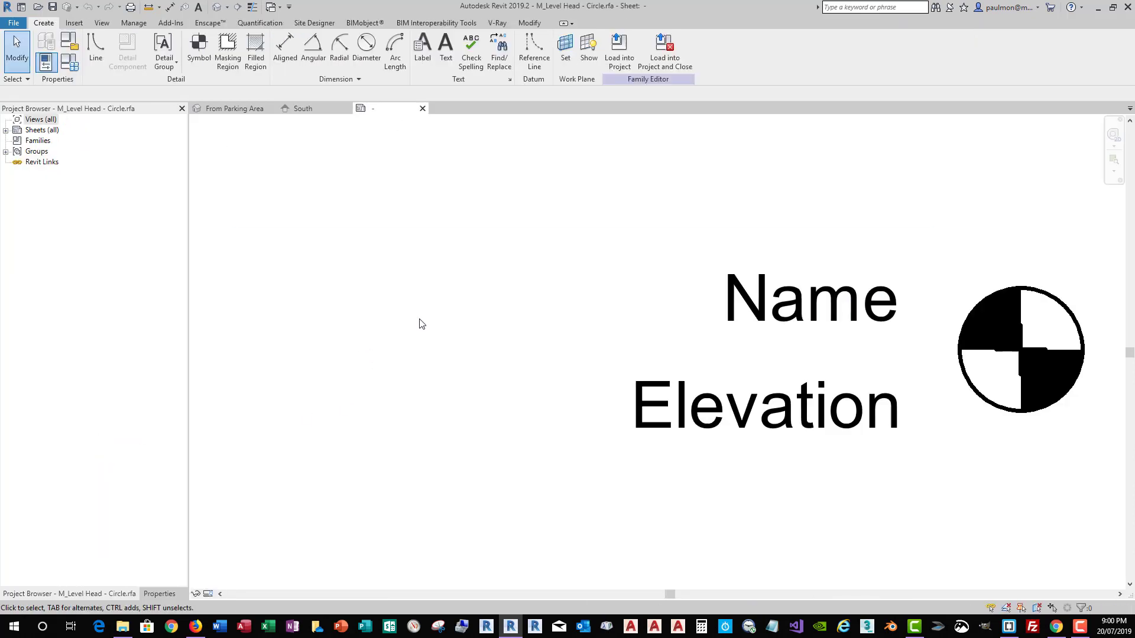
# Turn on the visibility of Dimensions, Automatic Sketch Dimensions and Reference Planes in the level head family's sheet view.
pyautogui.scroll(-3, 414, 322)
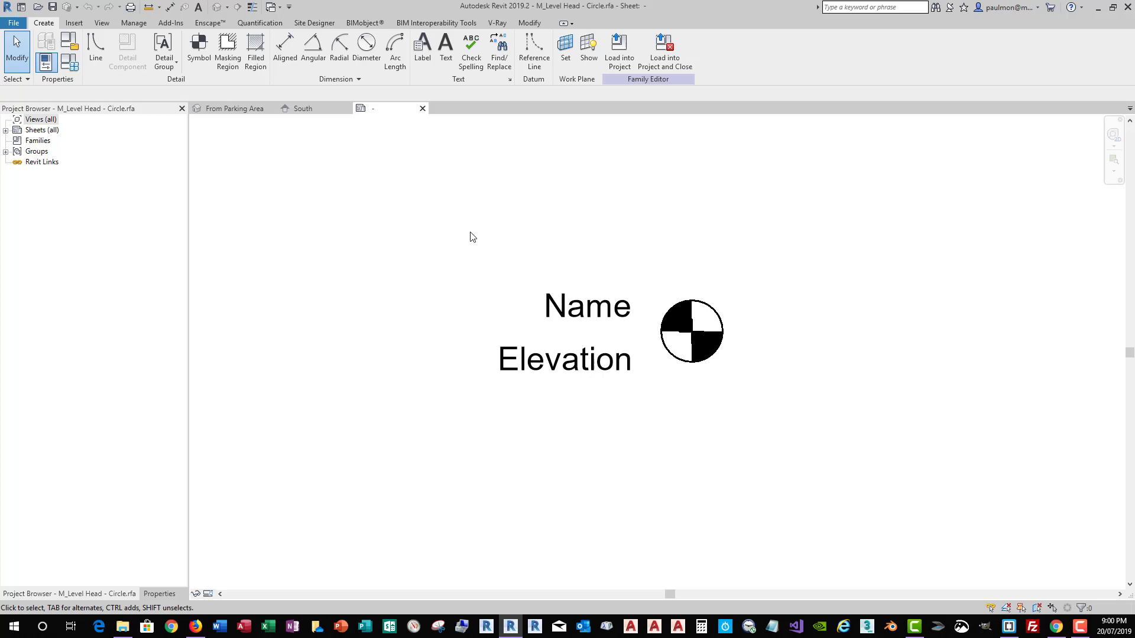
pyautogui.press('v')
pyautogui.press('v')
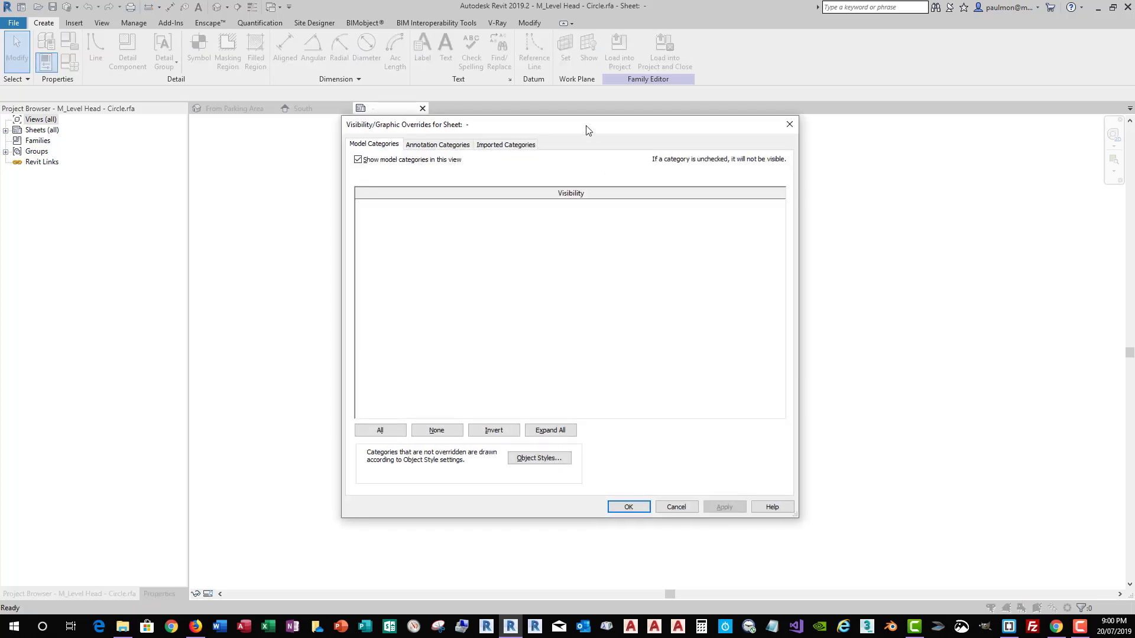
pyautogui.moveTo(587, 129); pyautogui.dragTo(425, 128)
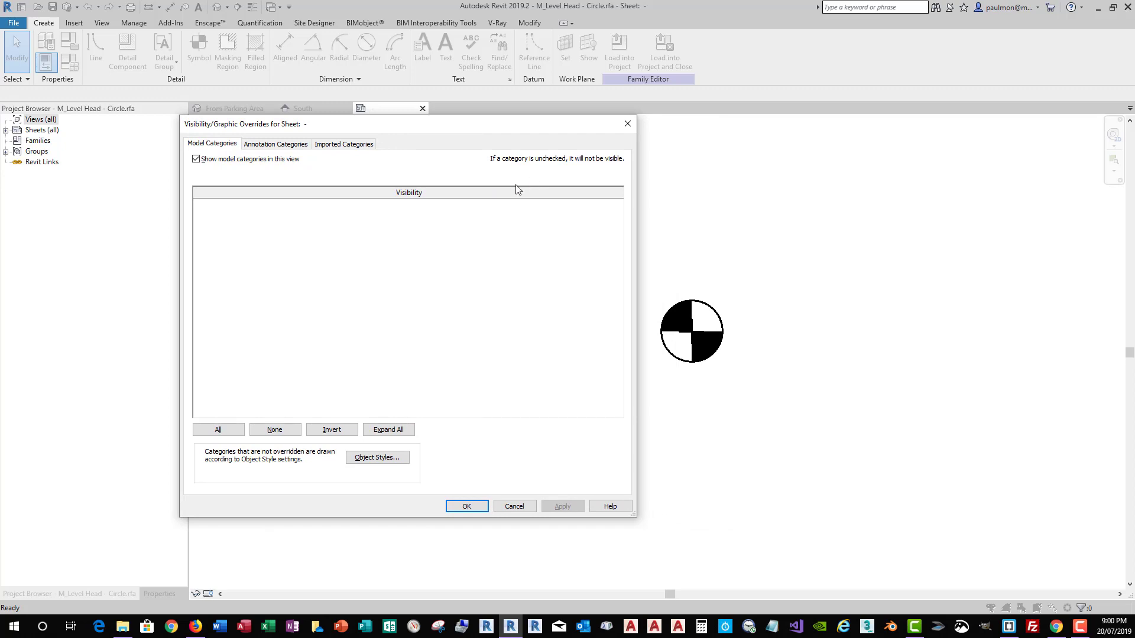
pyautogui.click(269, 146)
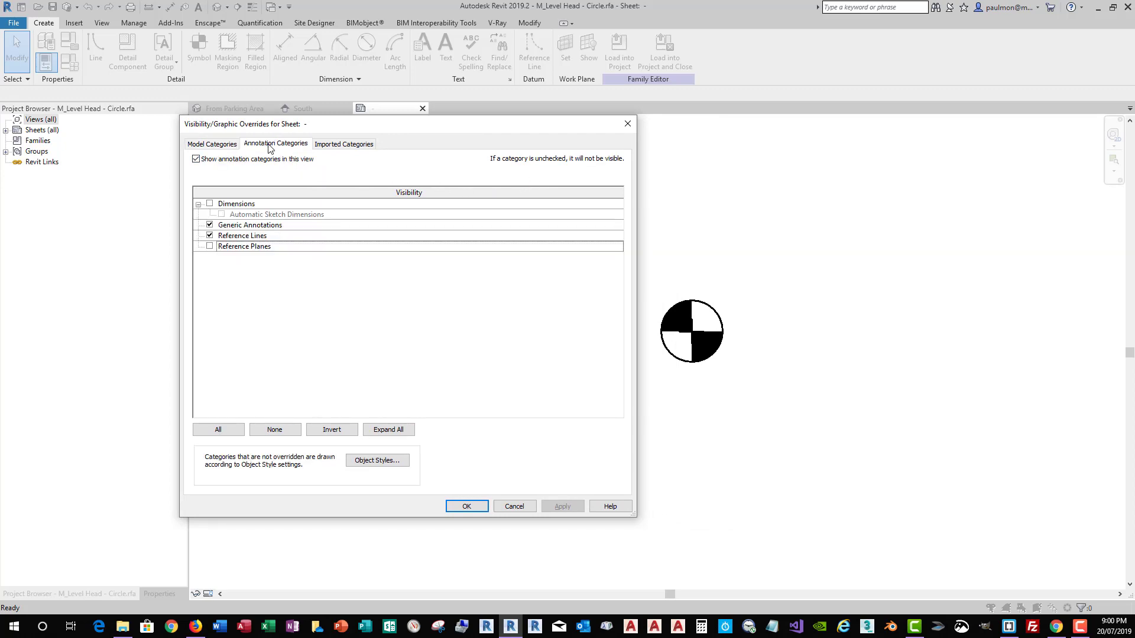
pyautogui.click(210, 204)
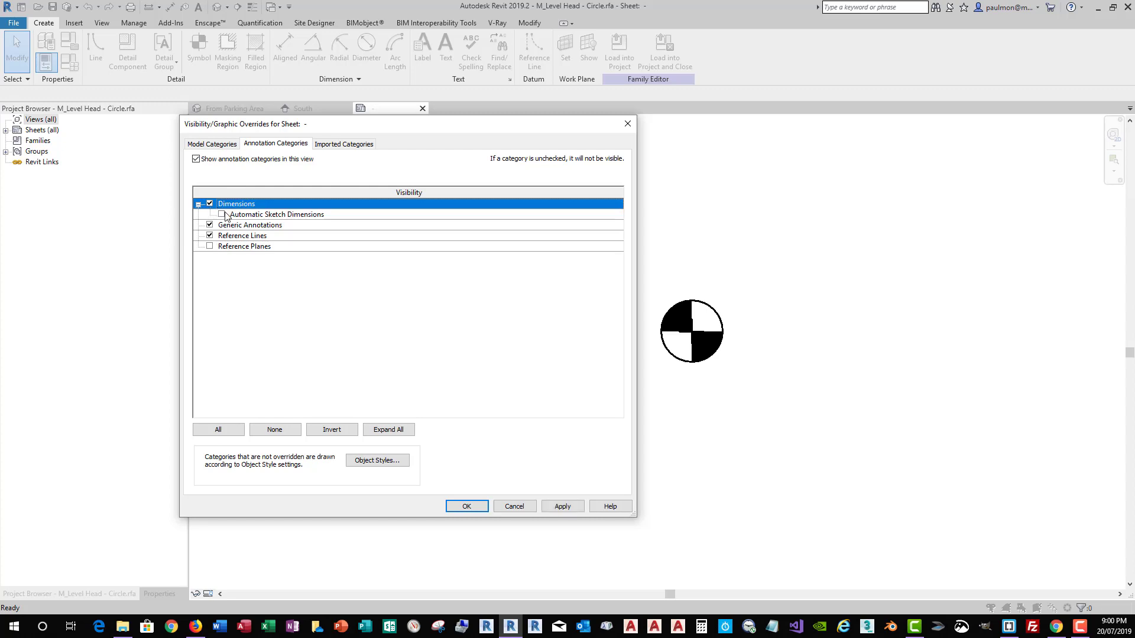
pyautogui.click(221, 215)
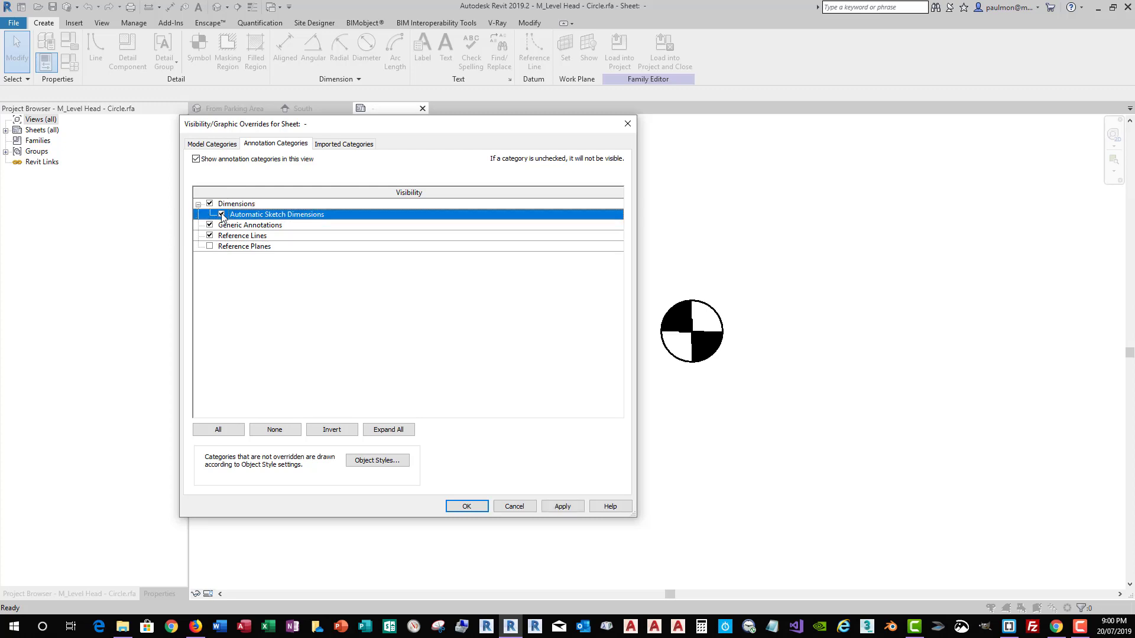
pyautogui.click(209, 247)
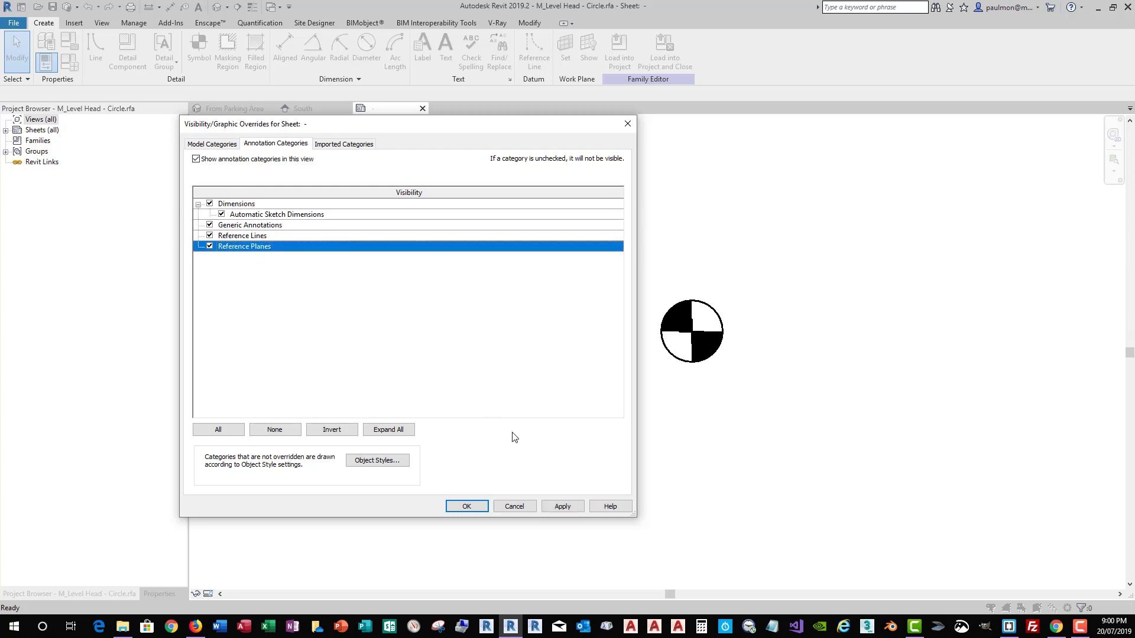
pyautogui.click(467, 506)
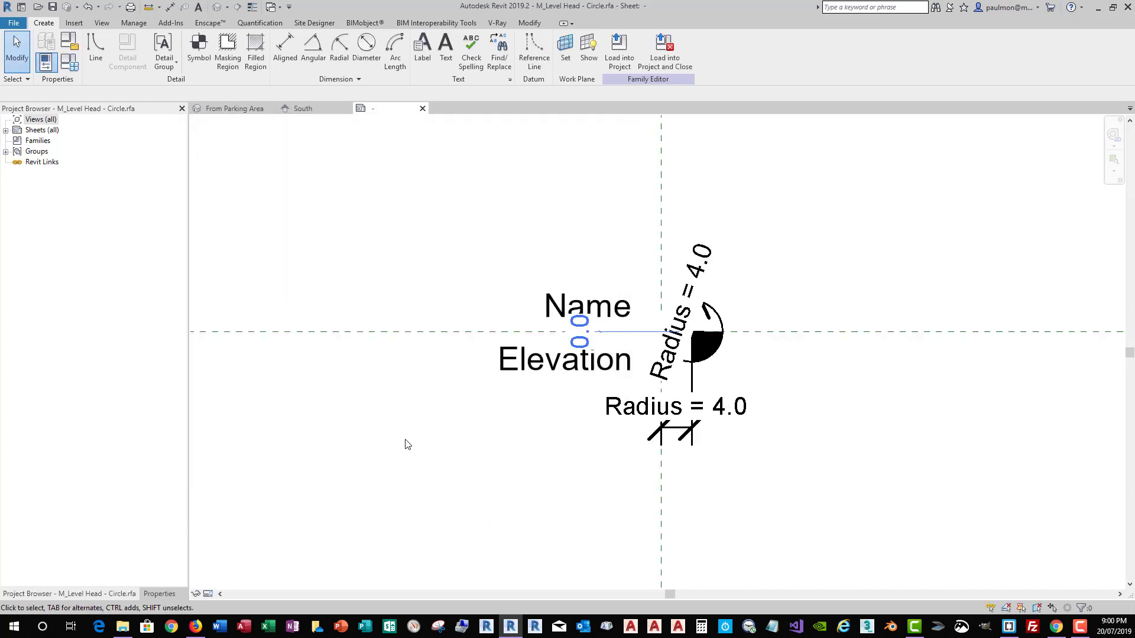
# Delete the circle symbol with its filled quadrants and radius dimensions, keeping the labels and reference planes.
pyautogui.scroll(-1, 355, 314)
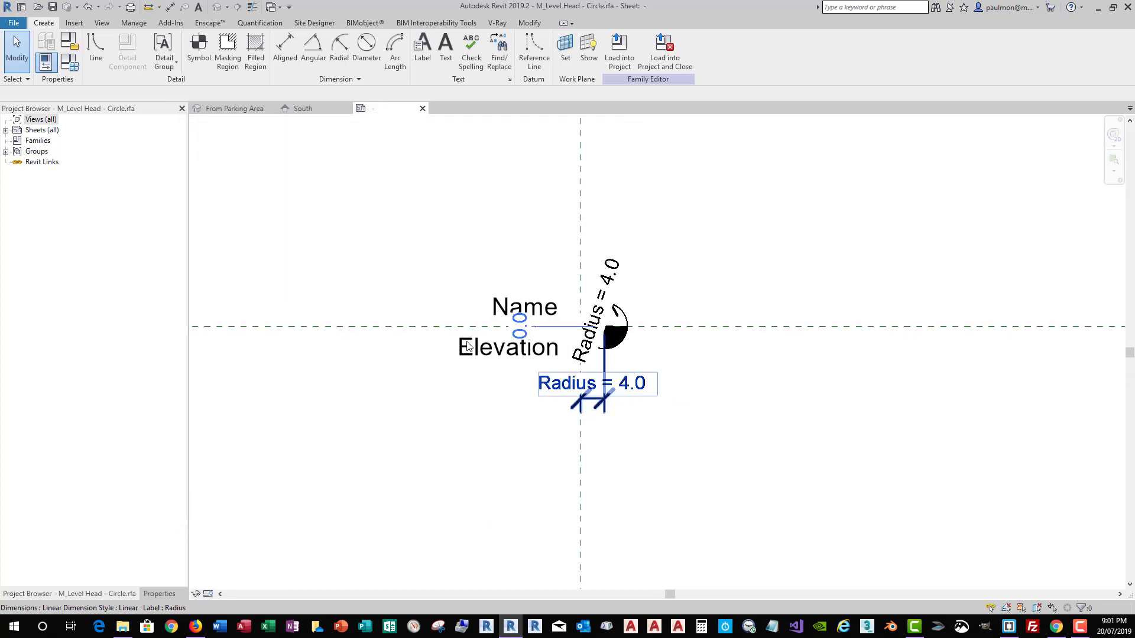
pyautogui.scroll(-1, 386, 314)
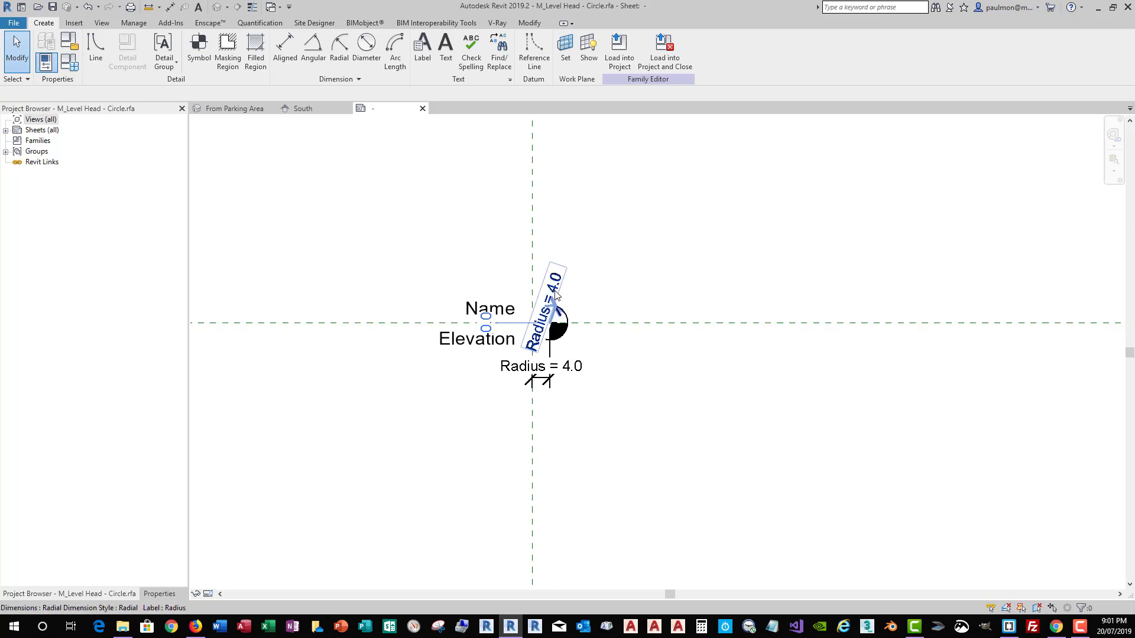
pyautogui.click(556, 294)
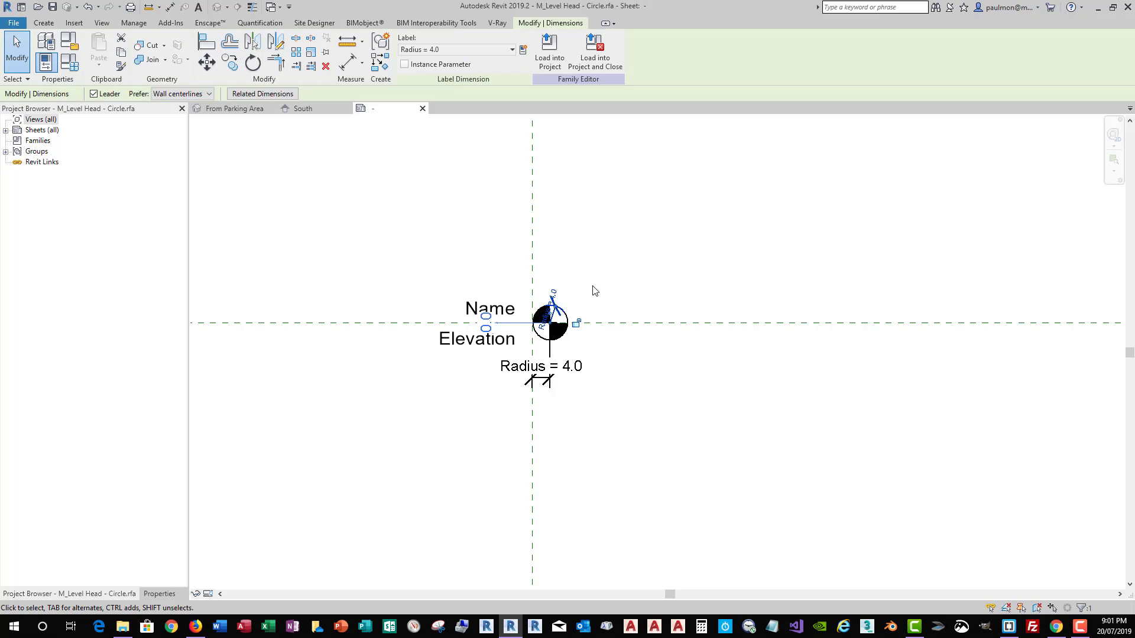
pyautogui.press('Escape')
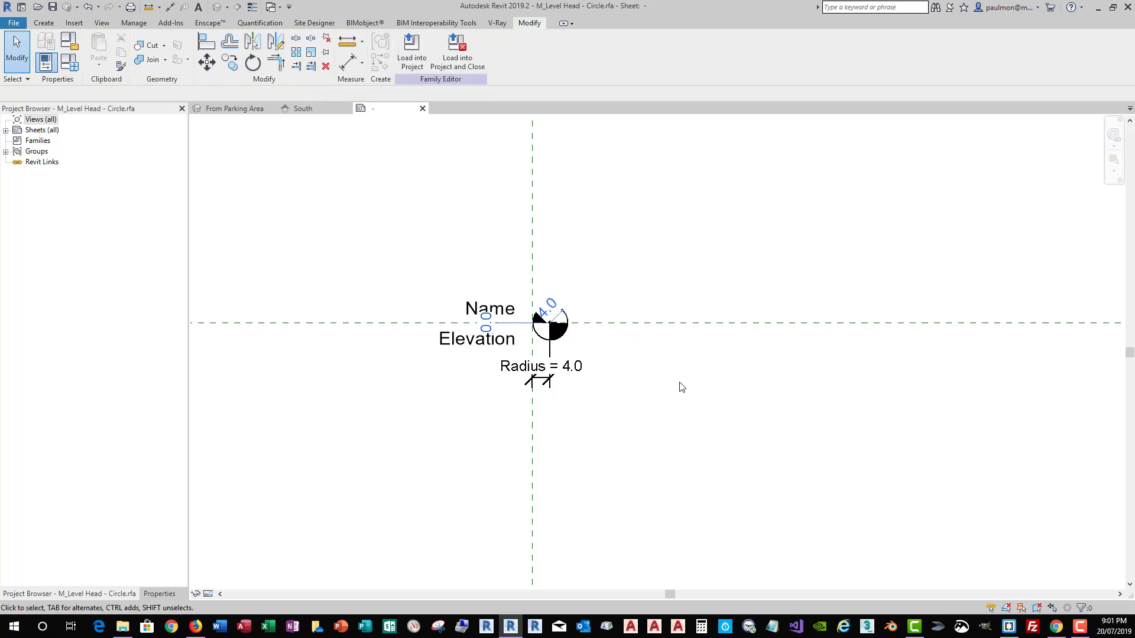
pyautogui.moveTo(515, 235); pyautogui.dragTo(608, 362)
pyautogui.press('Delete')
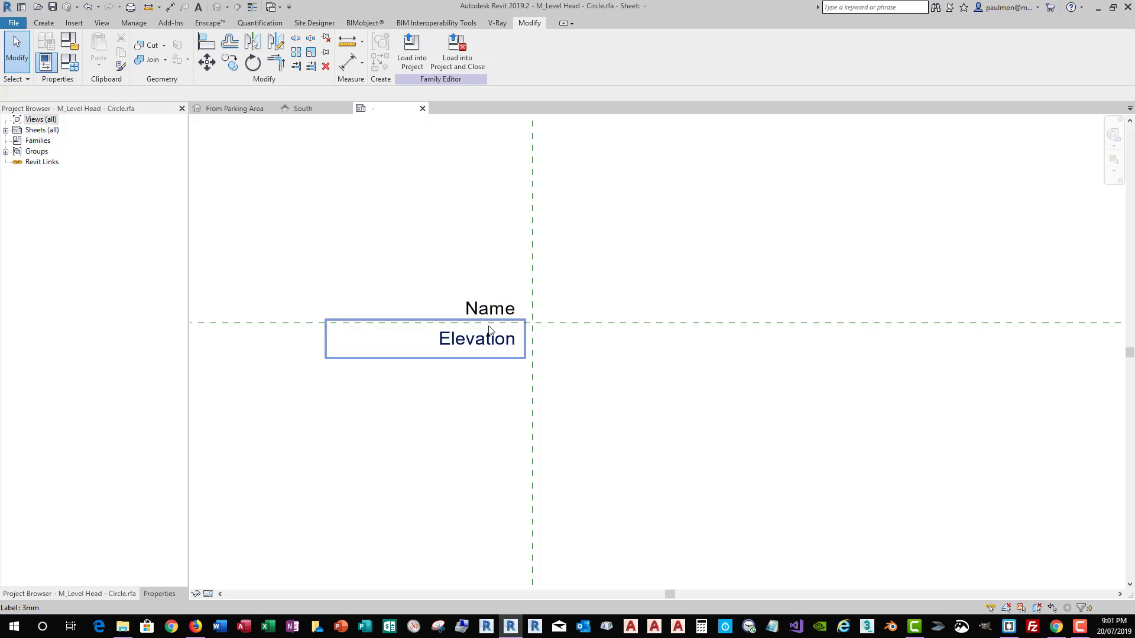
# Swap the two labels so Elevation sits just above the horizontal reference plane and Name just below it.
pyautogui.click(488, 310)
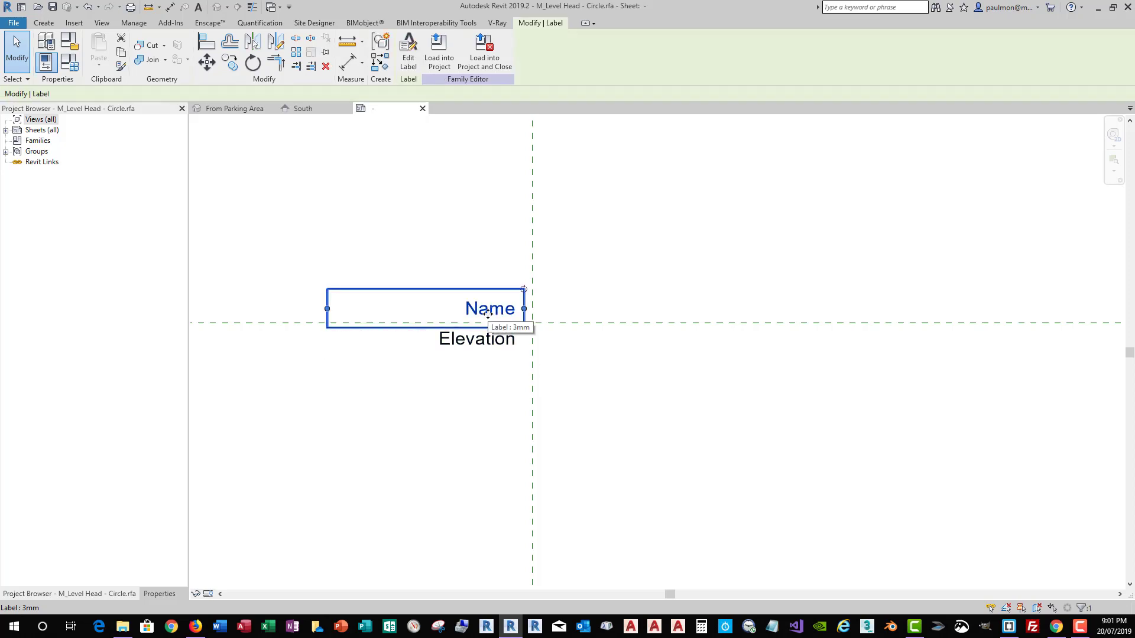
pyautogui.moveTo(487, 349); pyautogui.dragTo(477, 305)
pyautogui.click(479, 339)
pyautogui.click(483, 373)
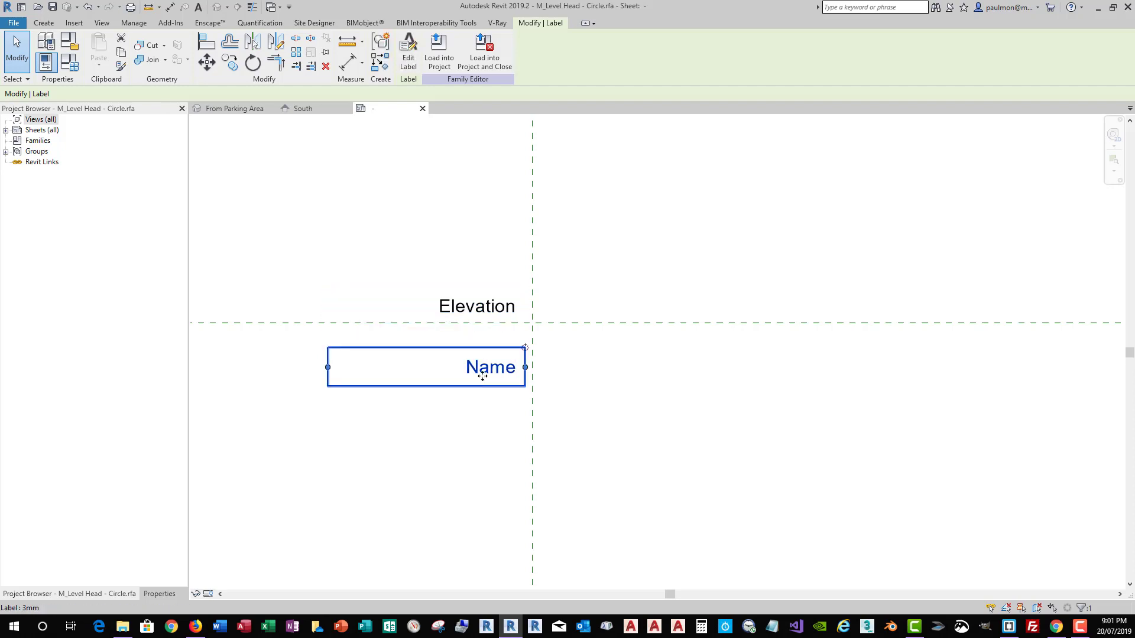
pyautogui.moveTo(481, 368); pyautogui.dragTo(484, 347)
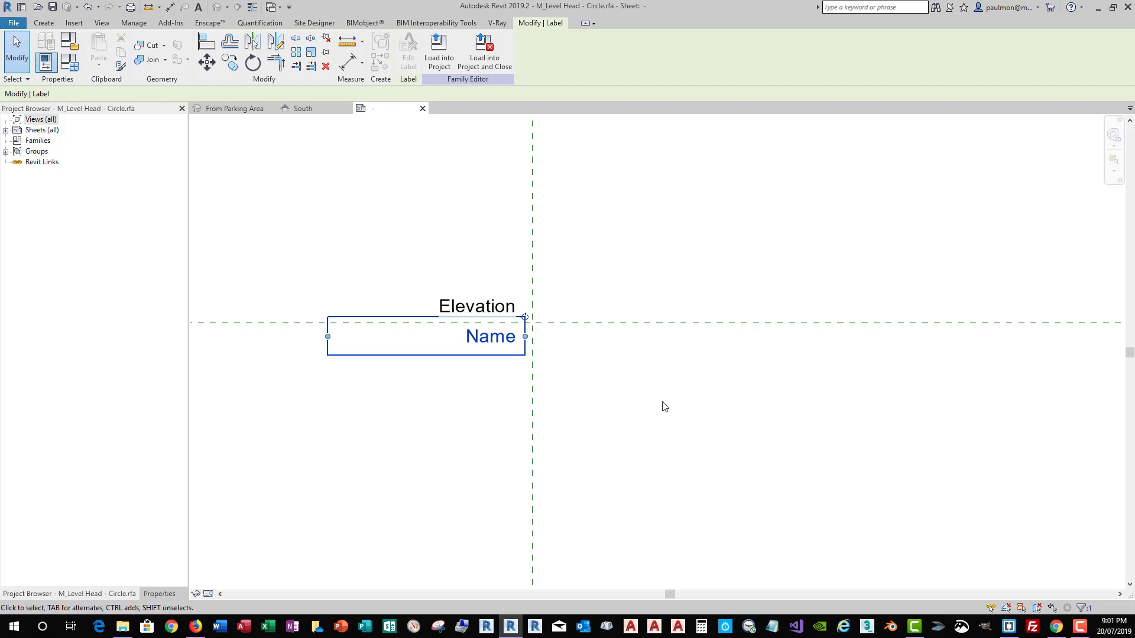
pyautogui.click(674, 406)
pyautogui.moveTo(497, 304); pyautogui.dragTo(497, 307)
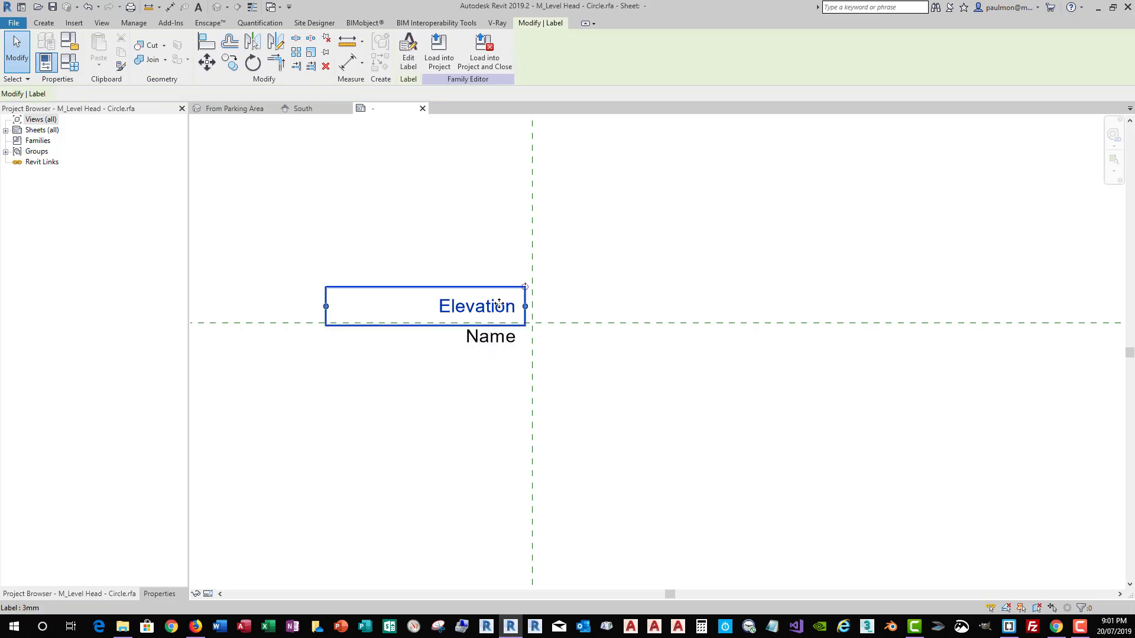
pyautogui.click(661, 423)
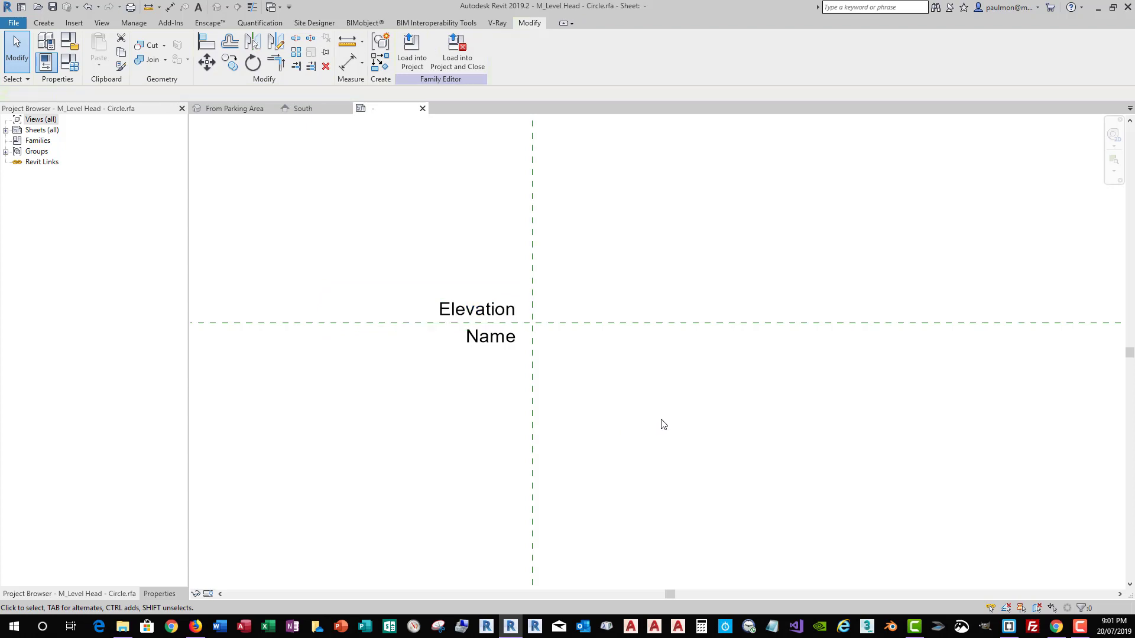
pyautogui.click(482, 318)
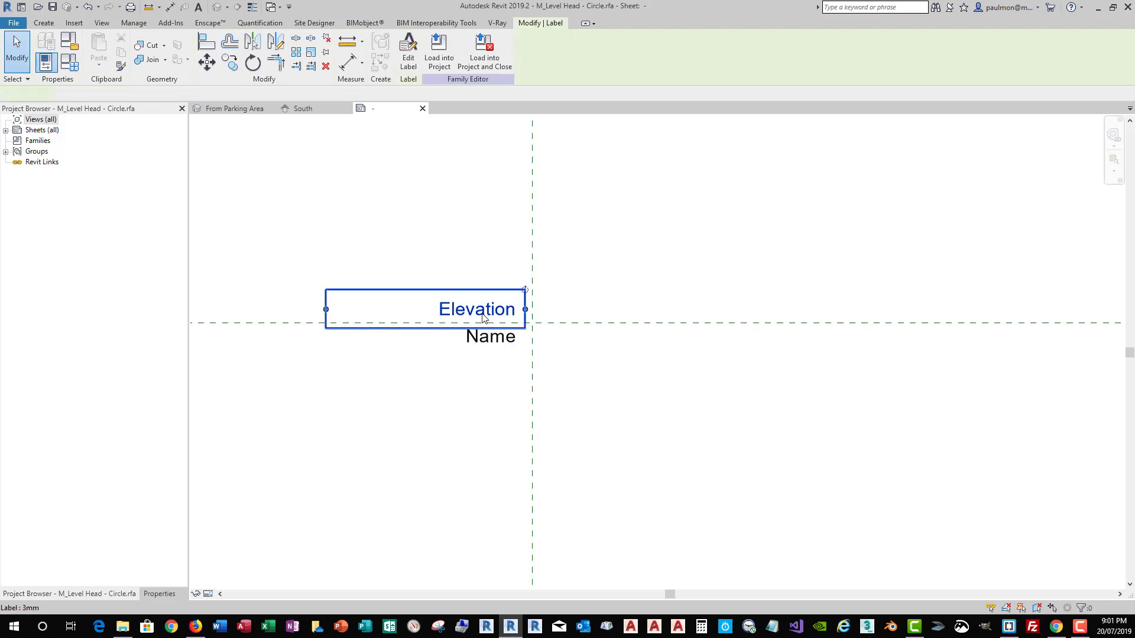
pyautogui.click(679, 438)
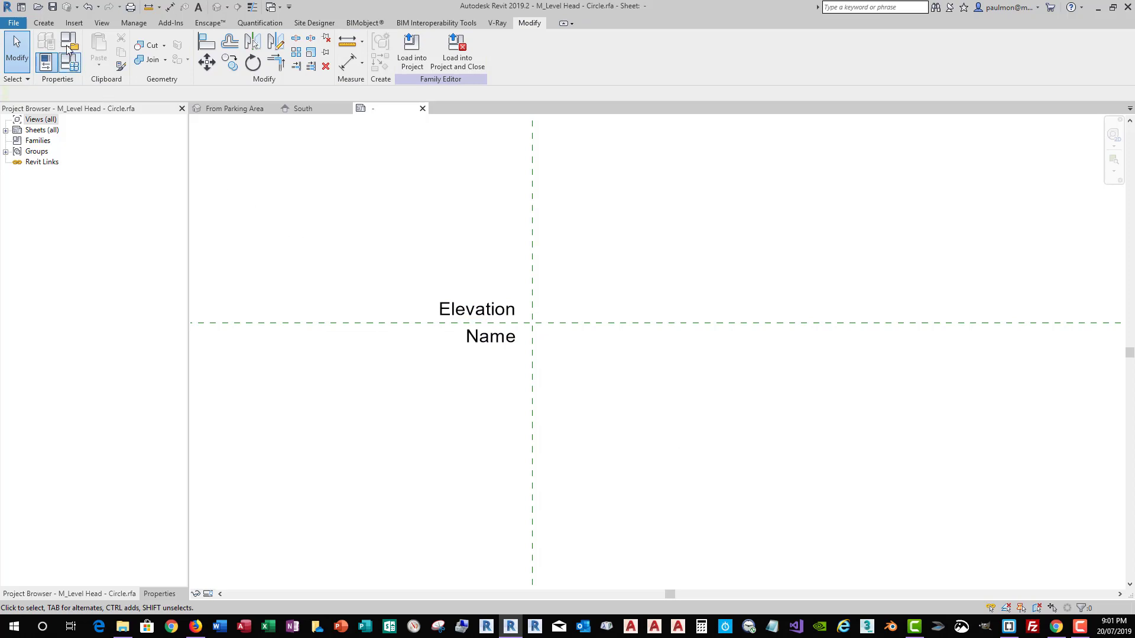
# Draw a 180° arc of about 12.5 radius over the Elevation label, its ends on the horizontal reference plane and one at the planes' intersection.
pyautogui.click(45, 25)
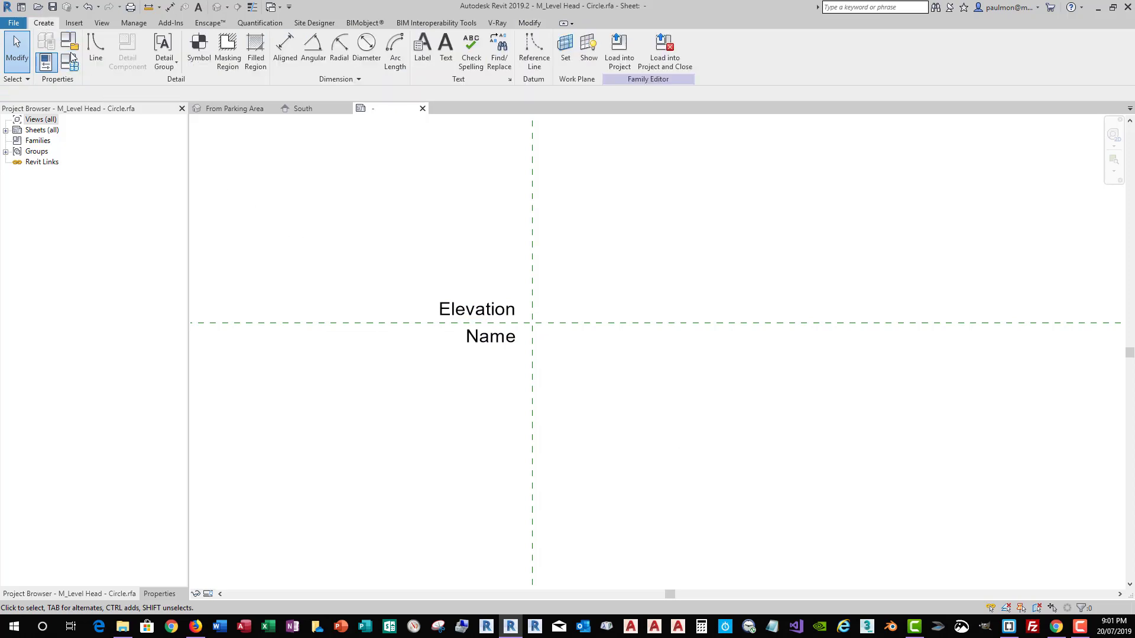
pyautogui.click(94, 59)
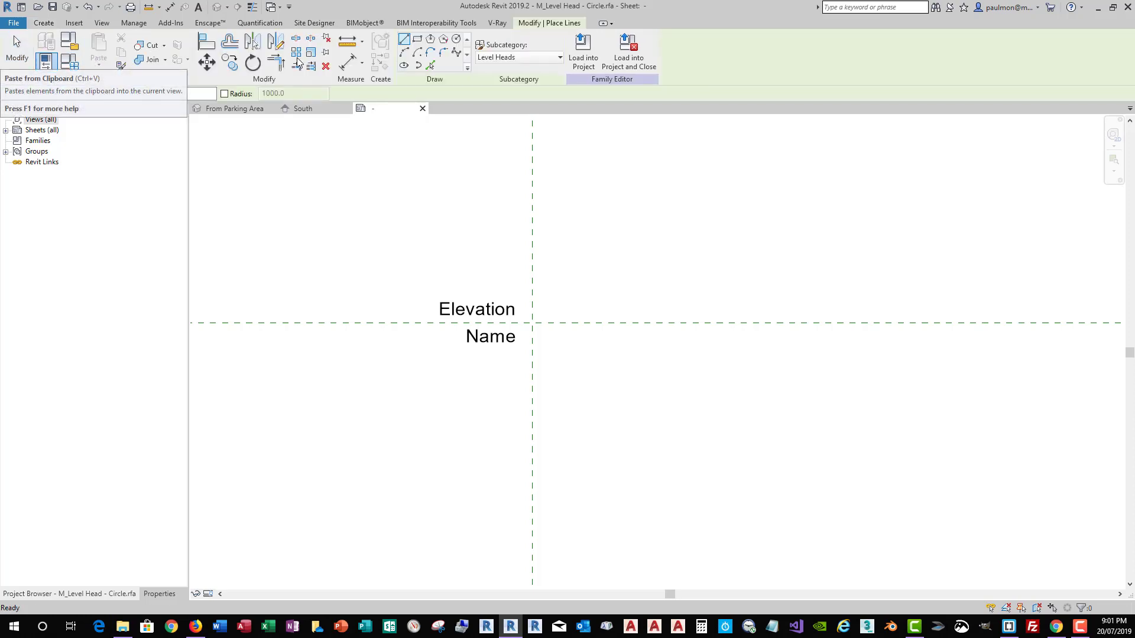
pyautogui.click(404, 52)
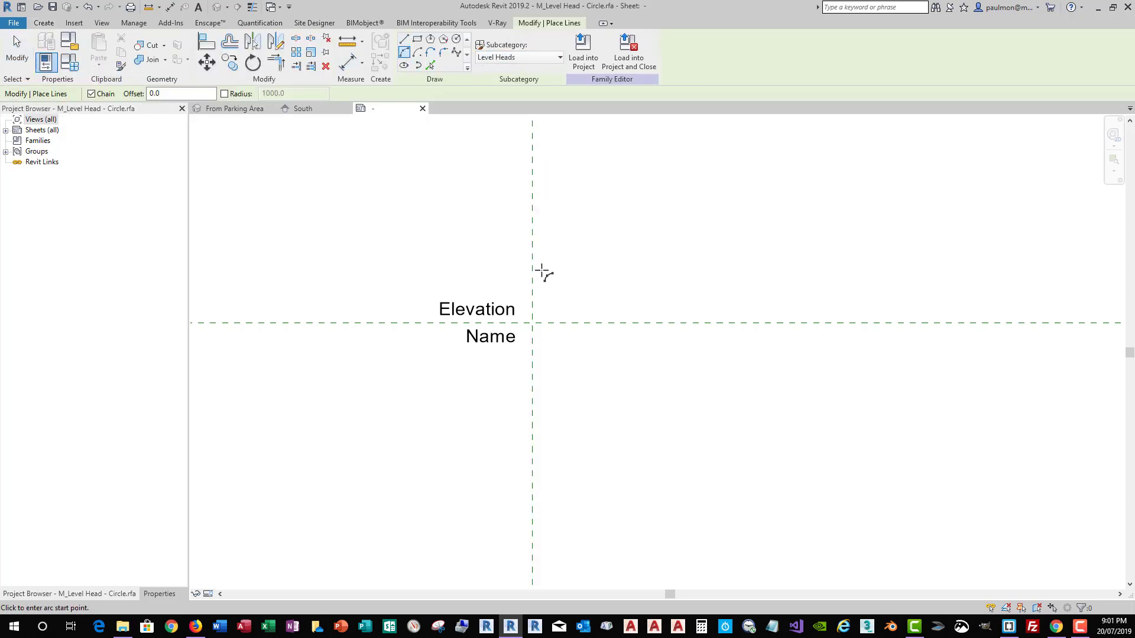
pyautogui.click(423, 322)
pyautogui.click(532, 323)
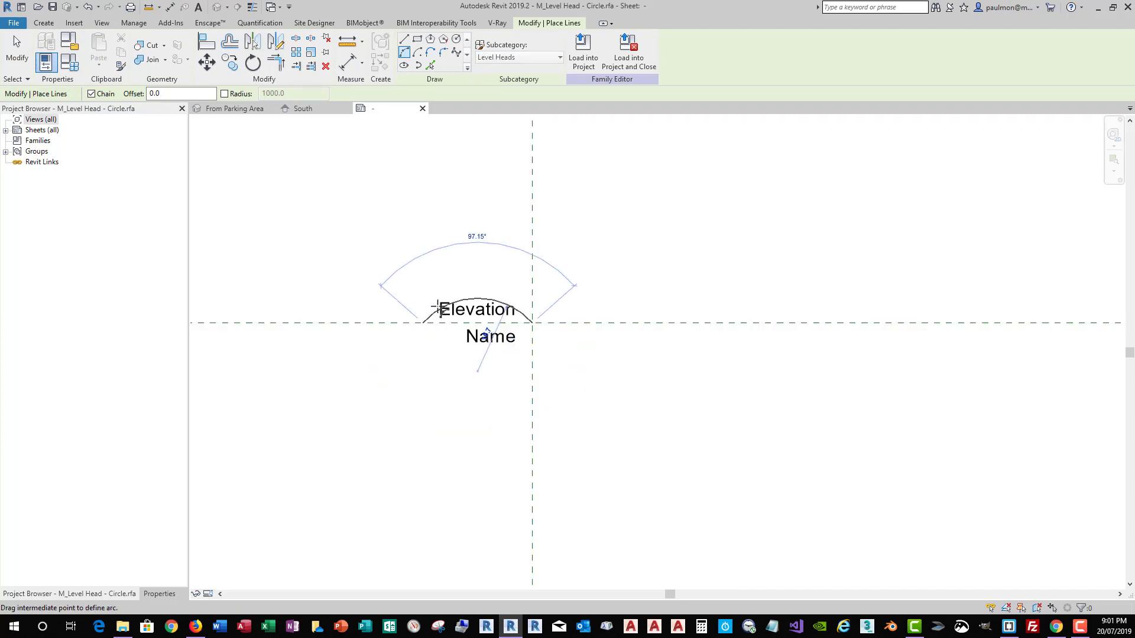
pyautogui.click(450, 278)
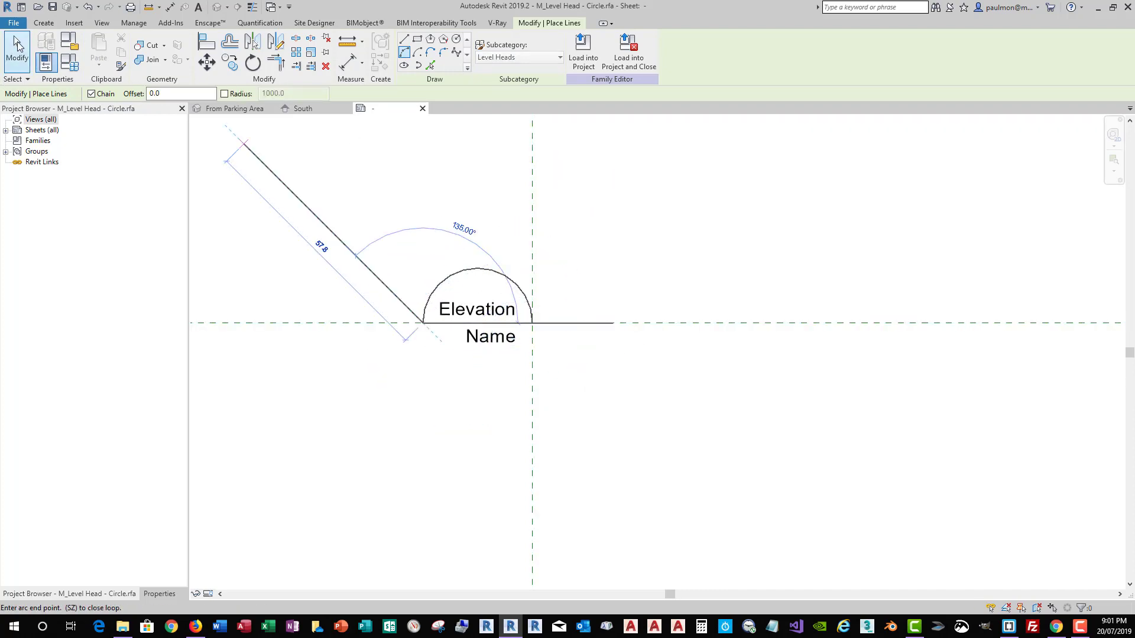
pyautogui.click(17, 47)
# Set the radius of the arc over the Elevation label to 10.
pyautogui.click(491, 271)
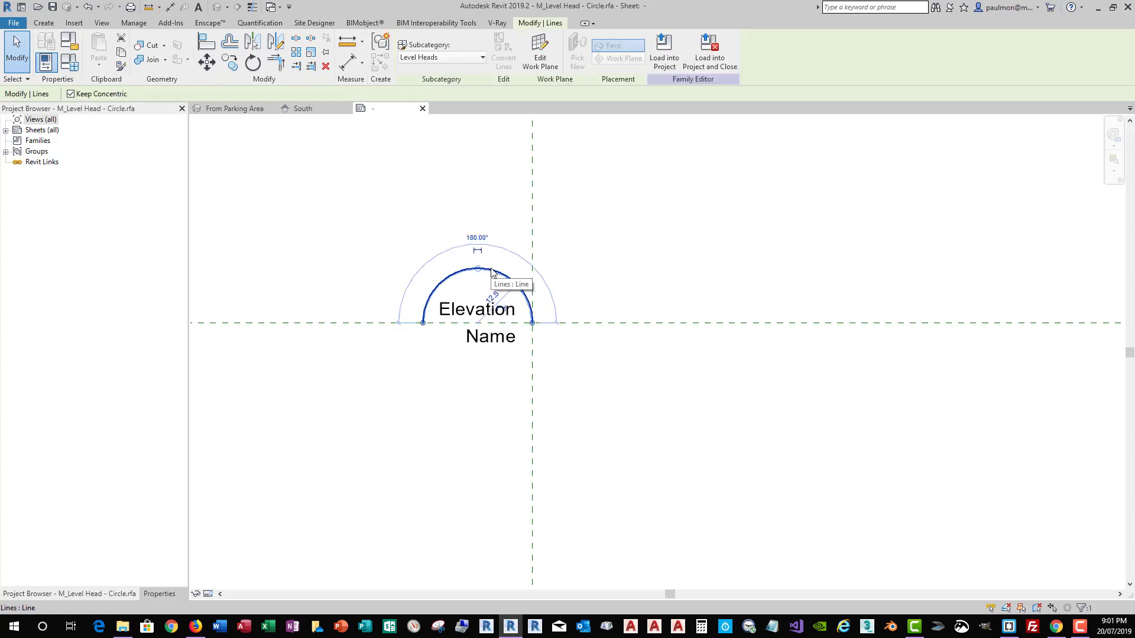
pyautogui.click(495, 298)
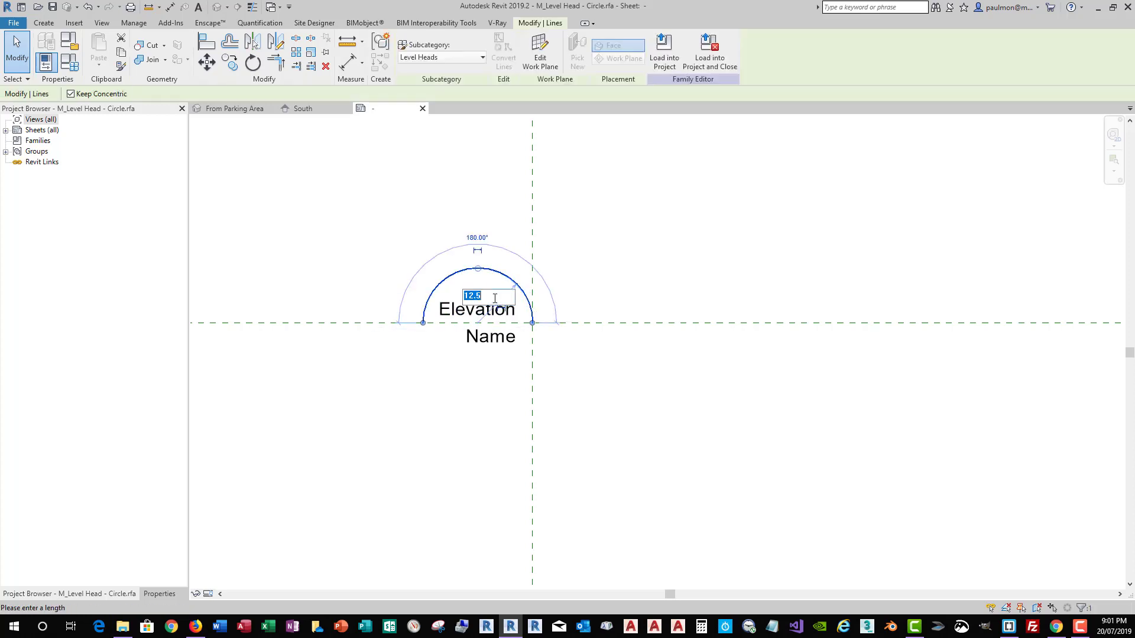
pyautogui.write('10')
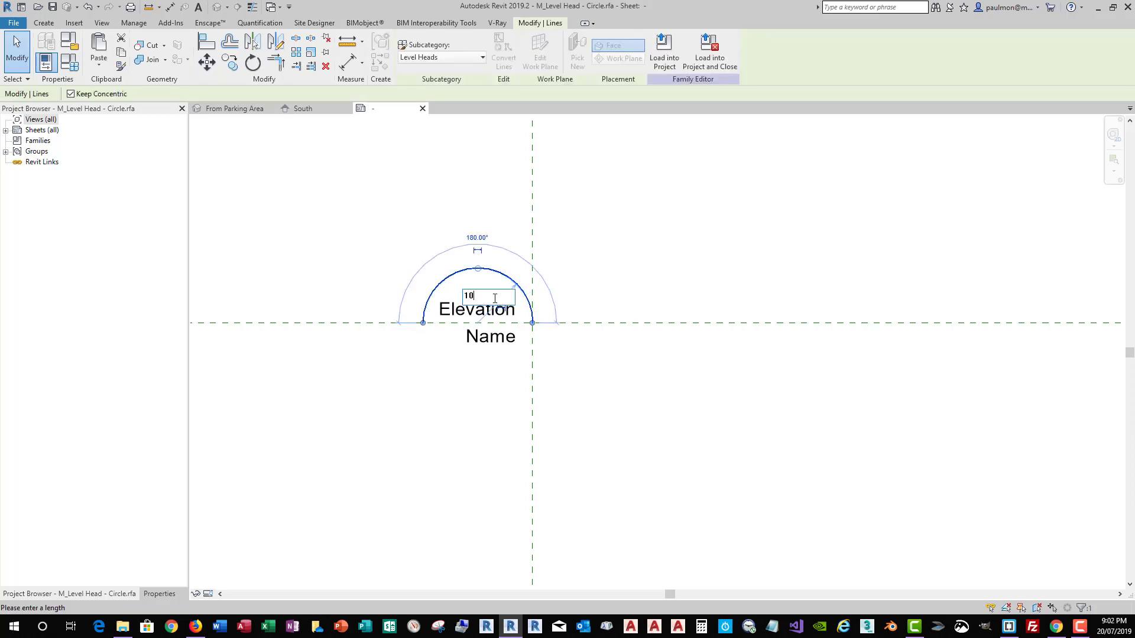
pyautogui.click(676, 265)
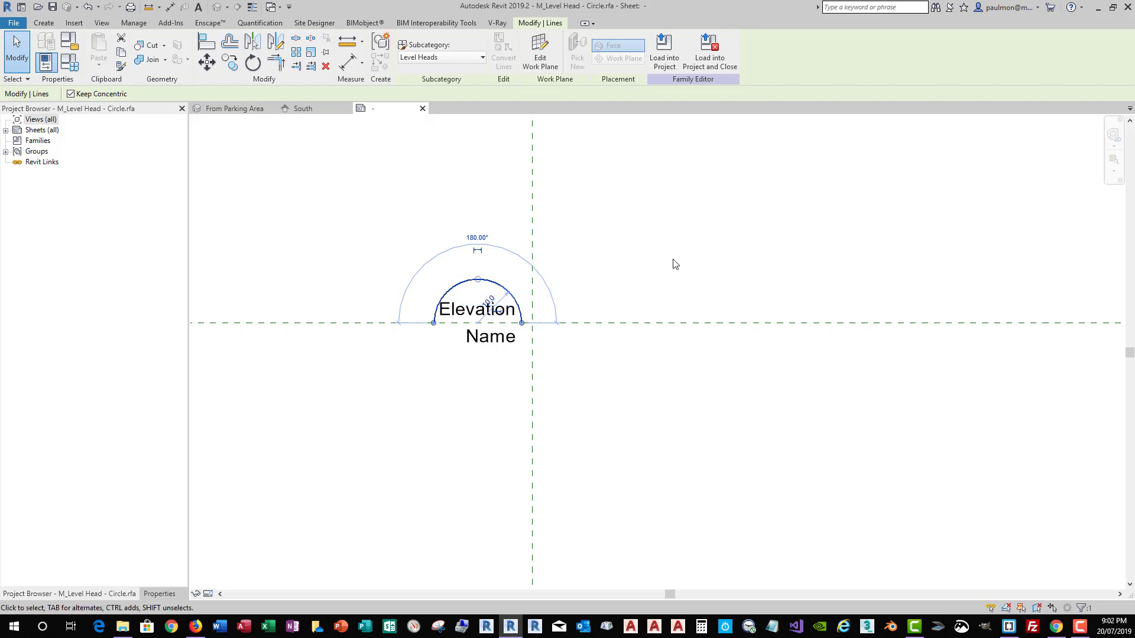
# Narrow the Elevation label's text box from its left side and set the label's sample value to 00000.
pyautogui.click(494, 313)
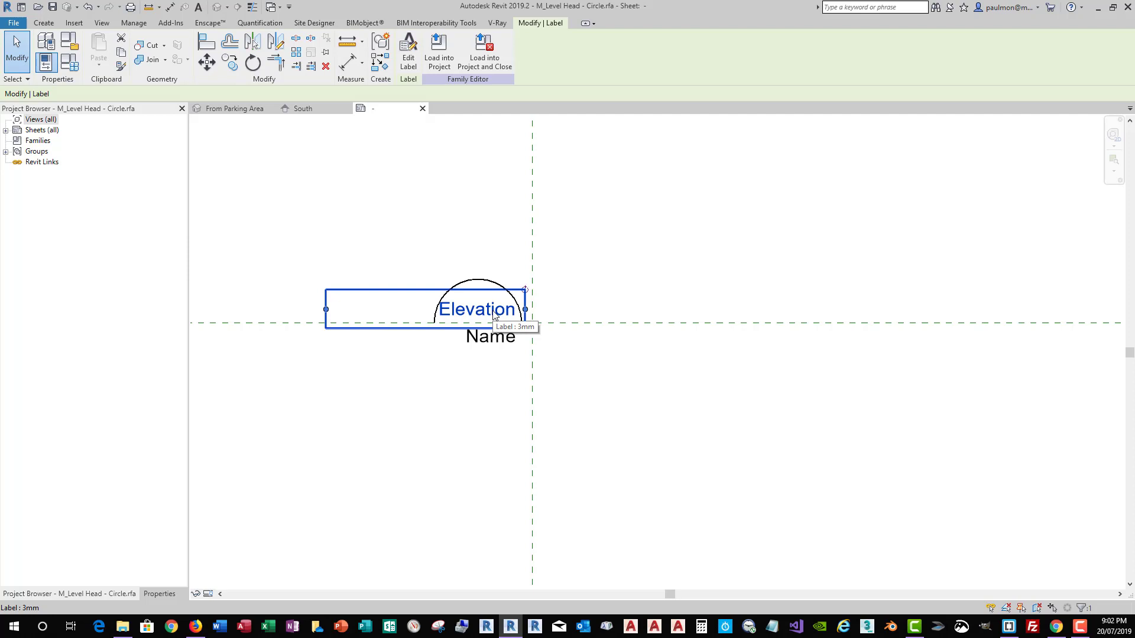
pyautogui.moveTo(325, 310); pyautogui.dragTo(410, 316)
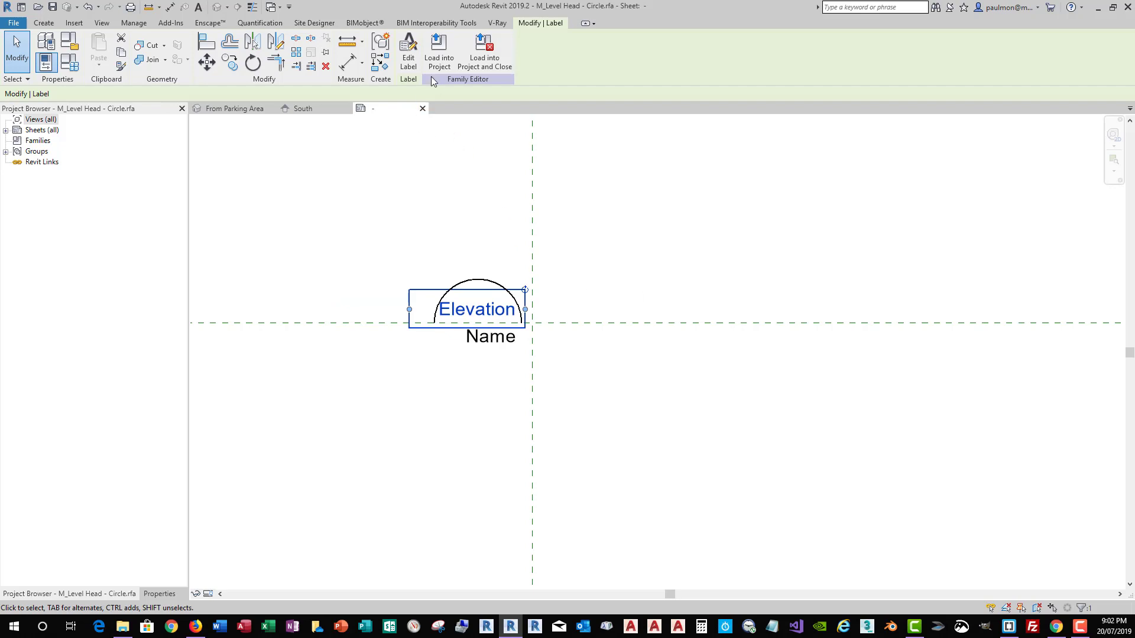
pyautogui.click(408, 54)
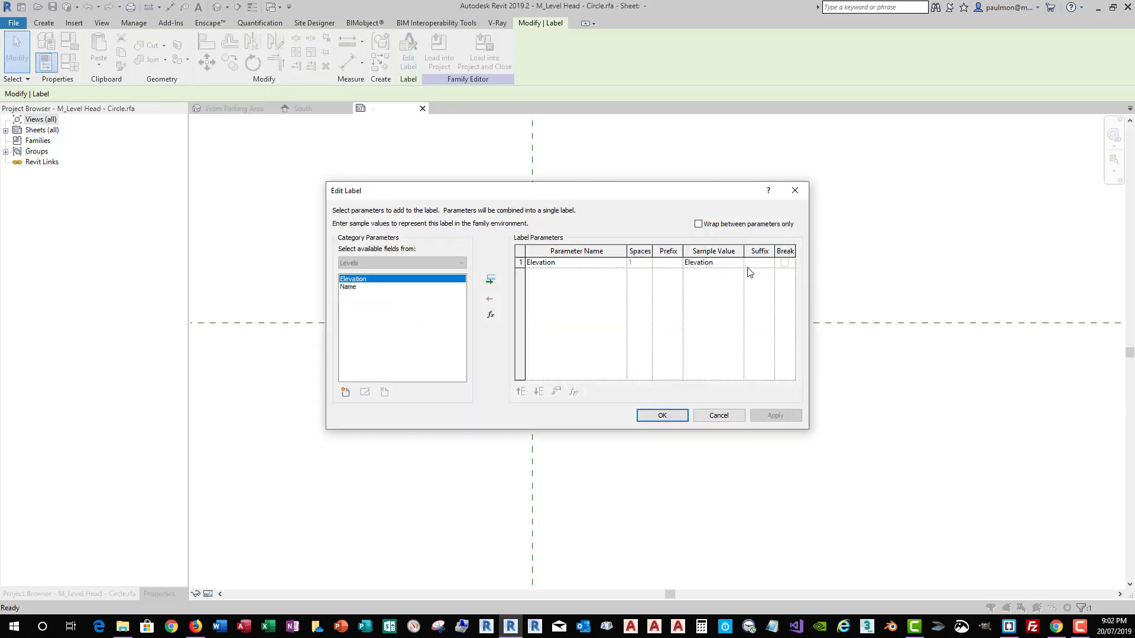
pyautogui.click(727, 263)
pyautogui.write('00000')
pyautogui.click(661, 416)
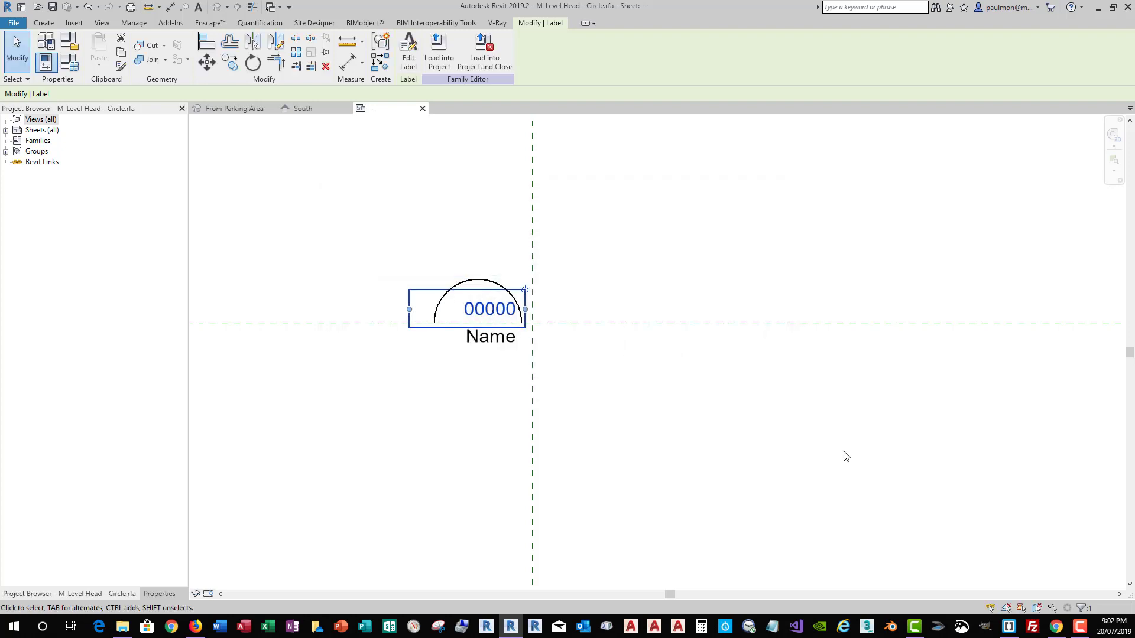
pyautogui.click(653, 225)
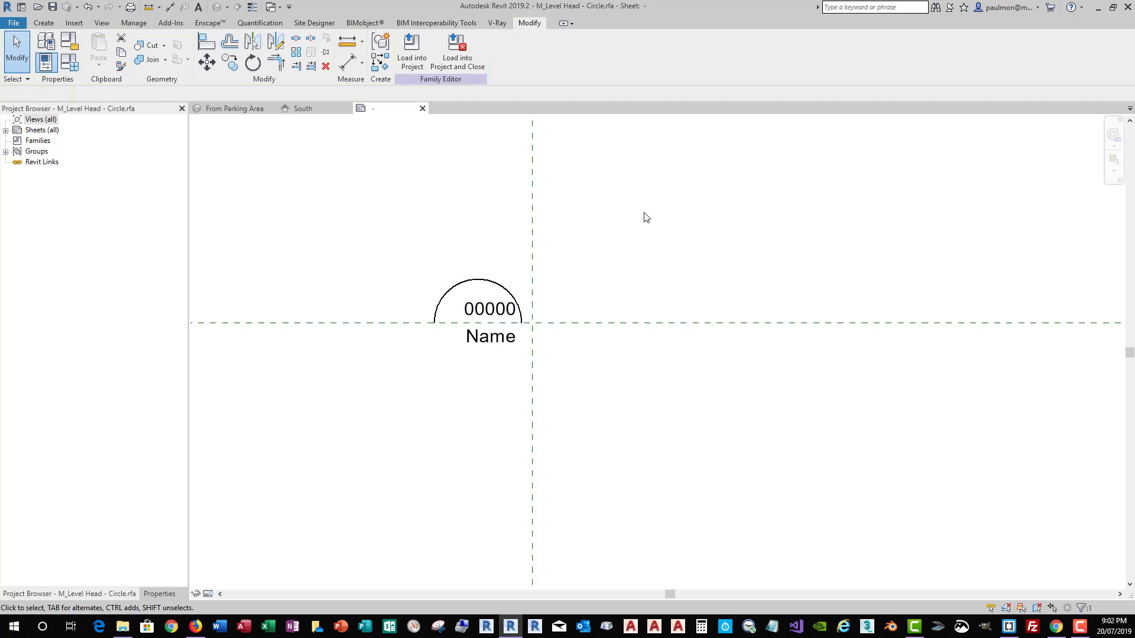
# Nudge the 00000 elevation label slightly left so it sits more centrally inside the arc.
pyautogui.click(488, 310)
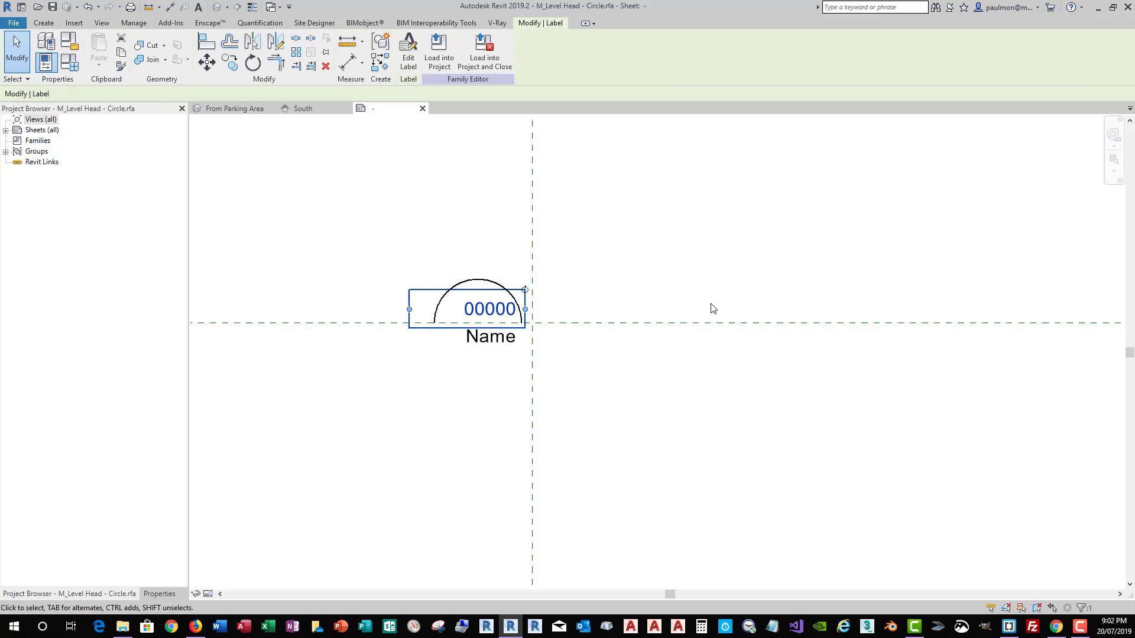
pyautogui.press('Left')
pyautogui.press('Left')
pyautogui.press('Left')
pyautogui.press('Left')
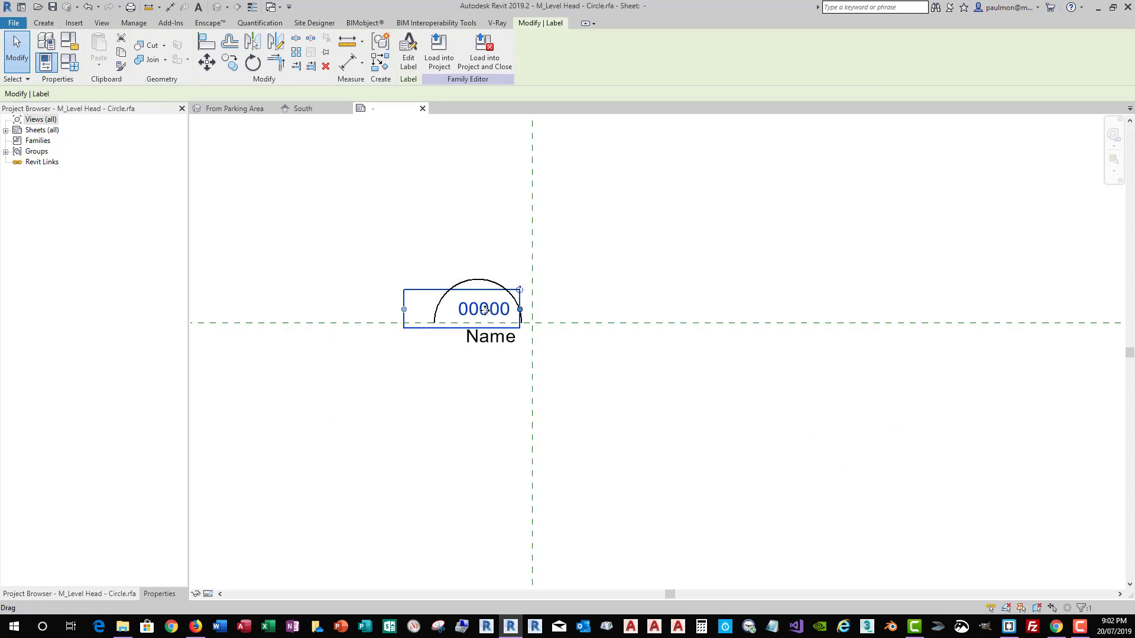
pyautogui.click(678, 415)
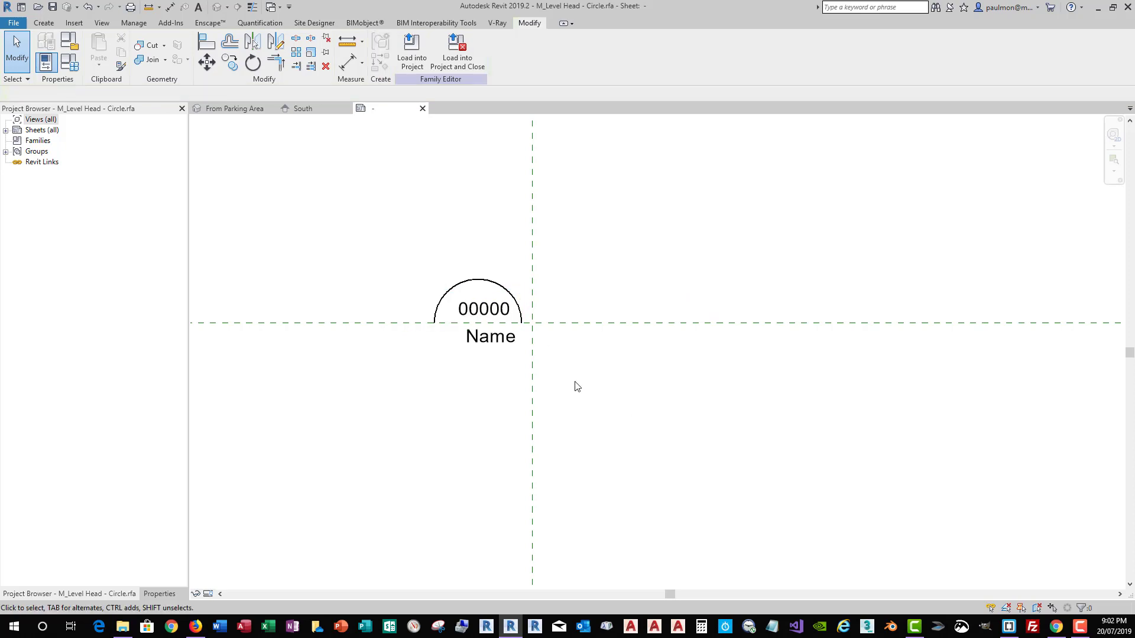
# Nudge the arc and both labels together to the right until the arc's right end meets the vertical reference plane.
pyautogui.moveTo(374, 242); pyautogui.dragTo(594, 409)
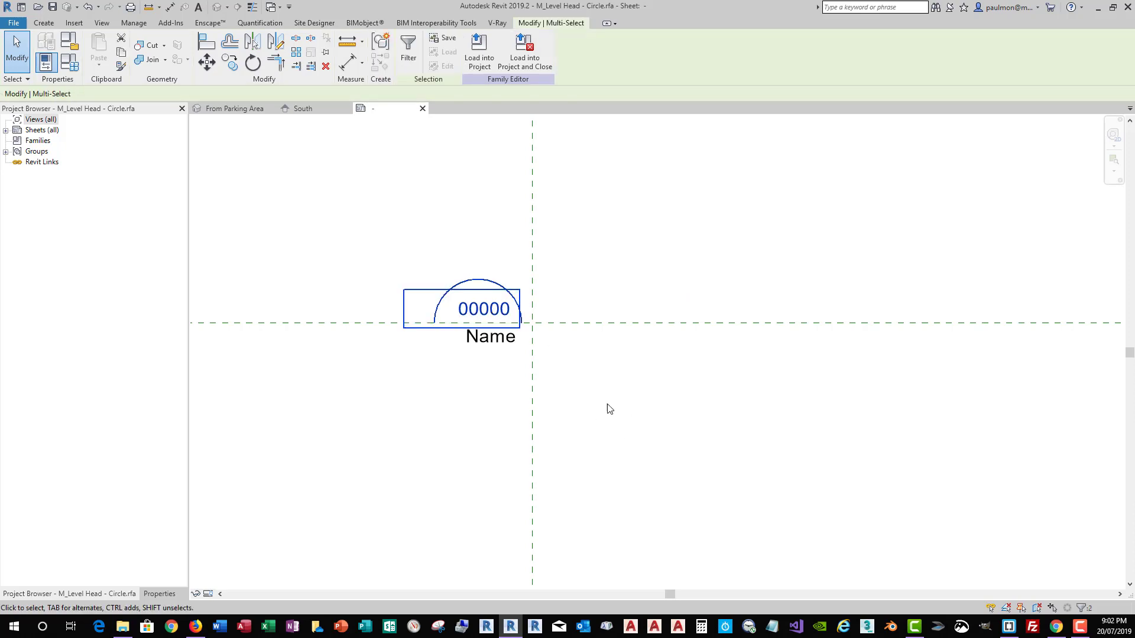
pyautogui.keyDown('ctrl'); pyautogui.click(503, 341); pyautogui.keyUp('ctrl')
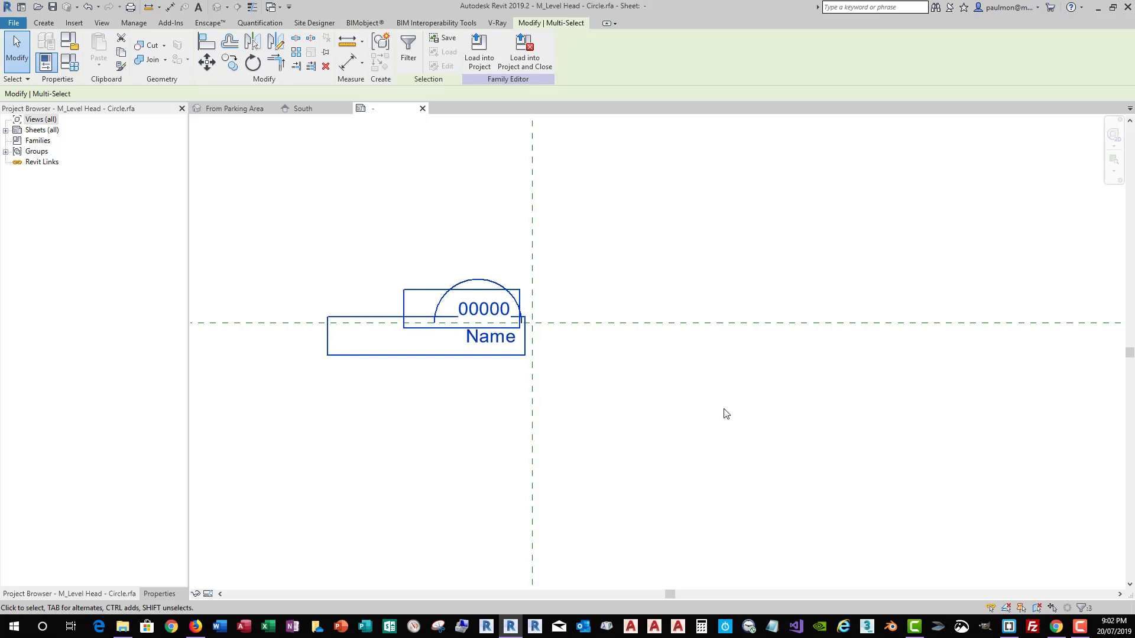
pyautogui.press('Right')
pyautogui.press('Right')
pyautogui.press('Right')
pyautogui.press('Right')
pyautogui.press('Right')
pyautogui.press('Right')
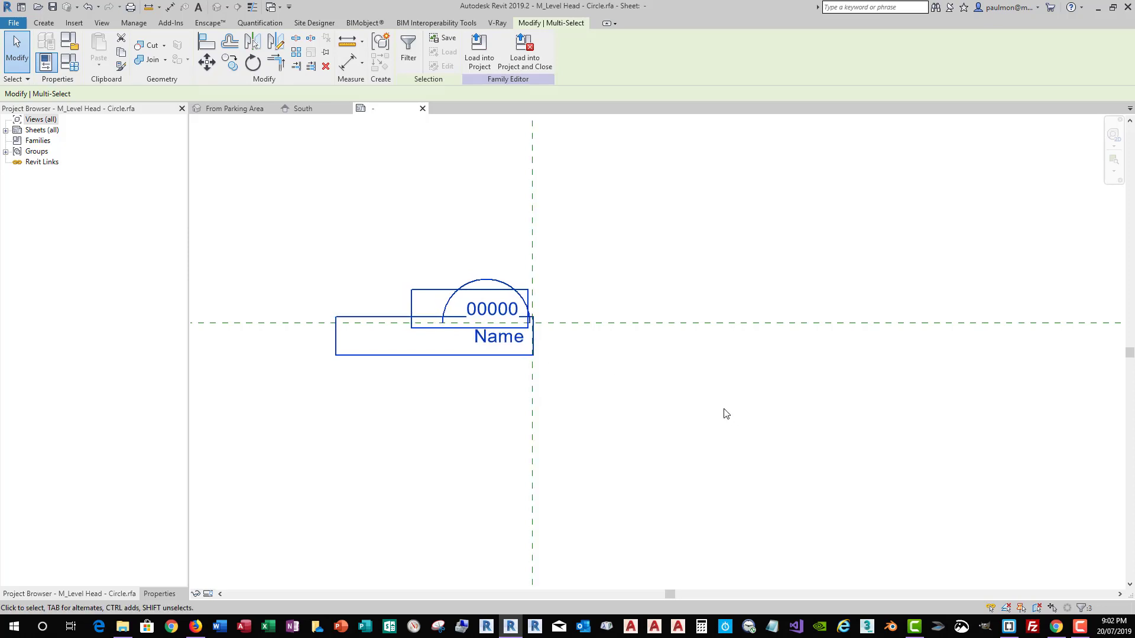
pyautogui.press('Right')
pyautogui.press('Right')
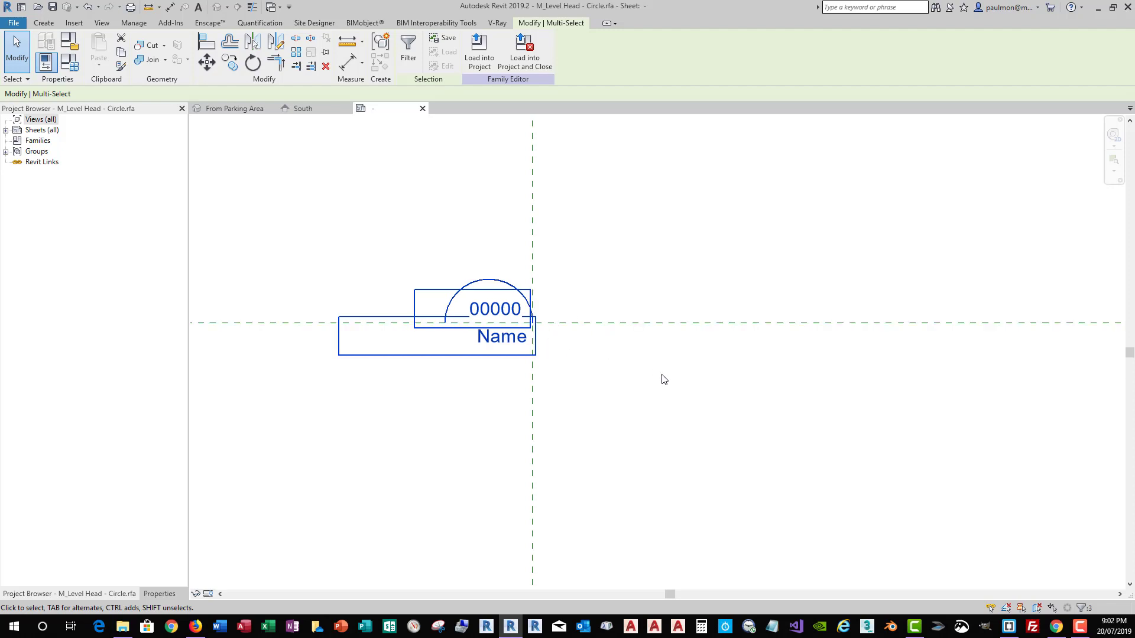
pyautogui.press('Escape')
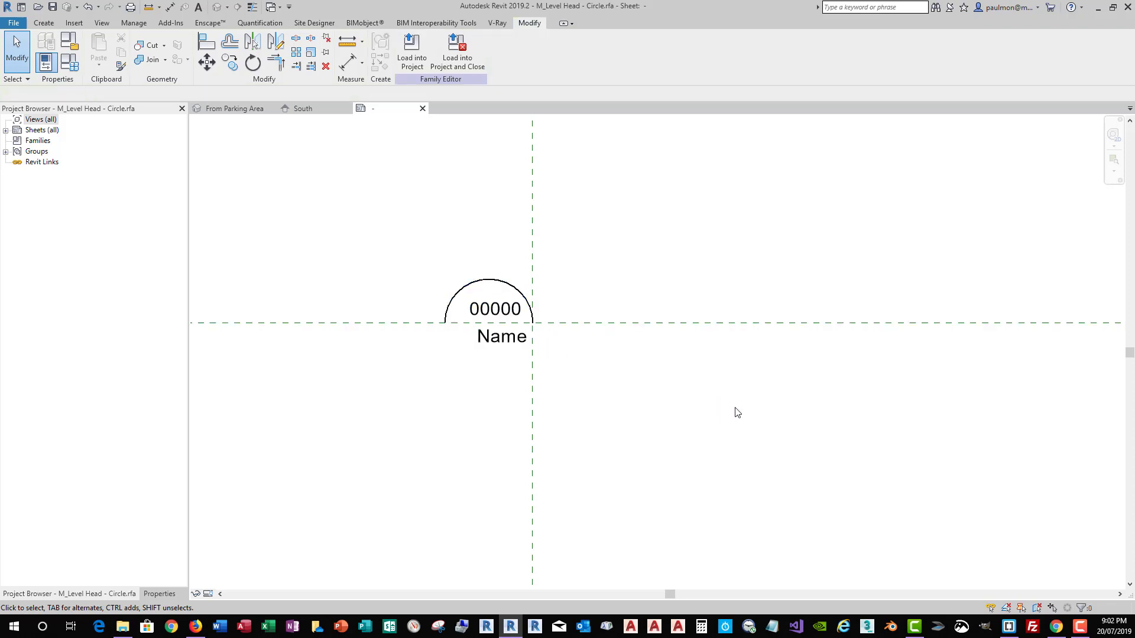
# Extend the Name label's text box further to the left to make room for longer level names.
pyautogui.click(491, 341)
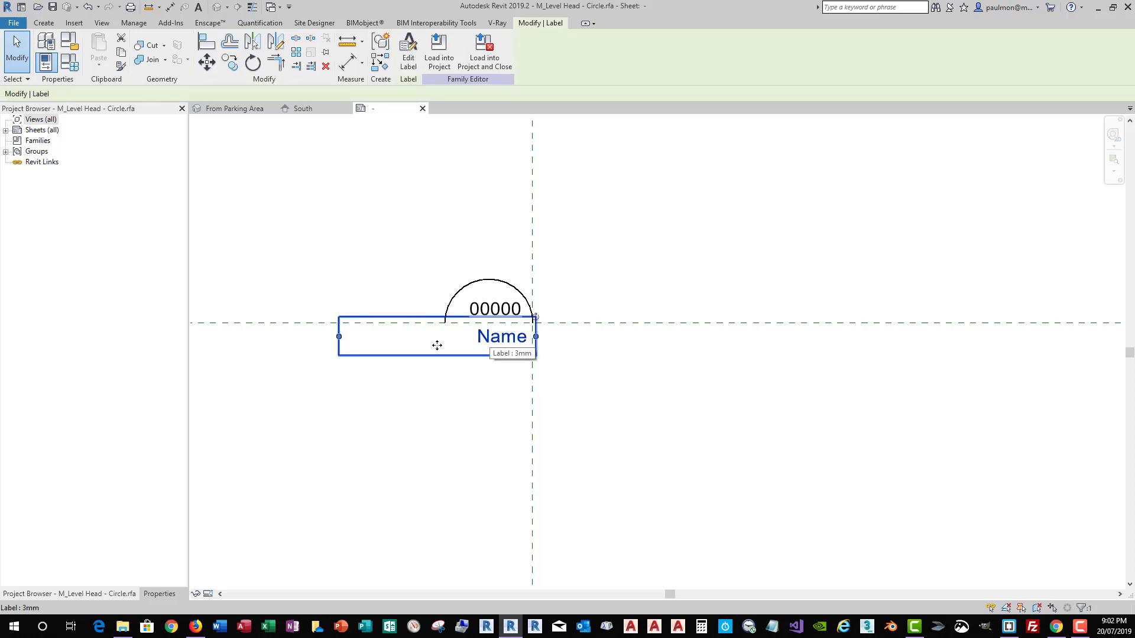
pyautogui.moveTo(339, 337); pyautogui.dragTo(224, 337)
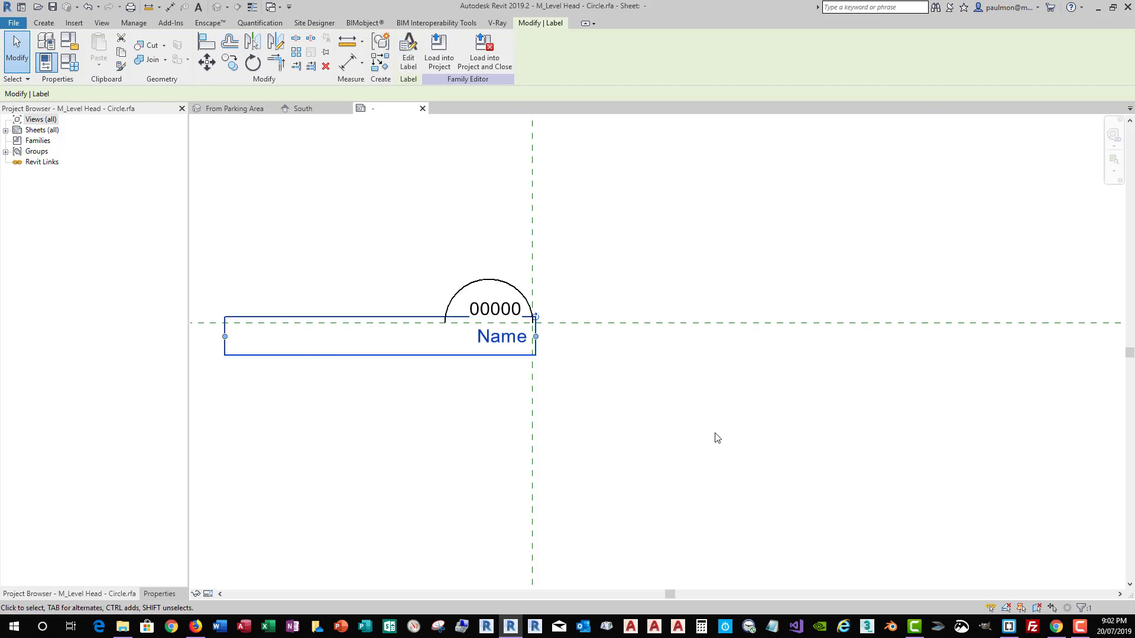
pyautogui.click(717, 438)
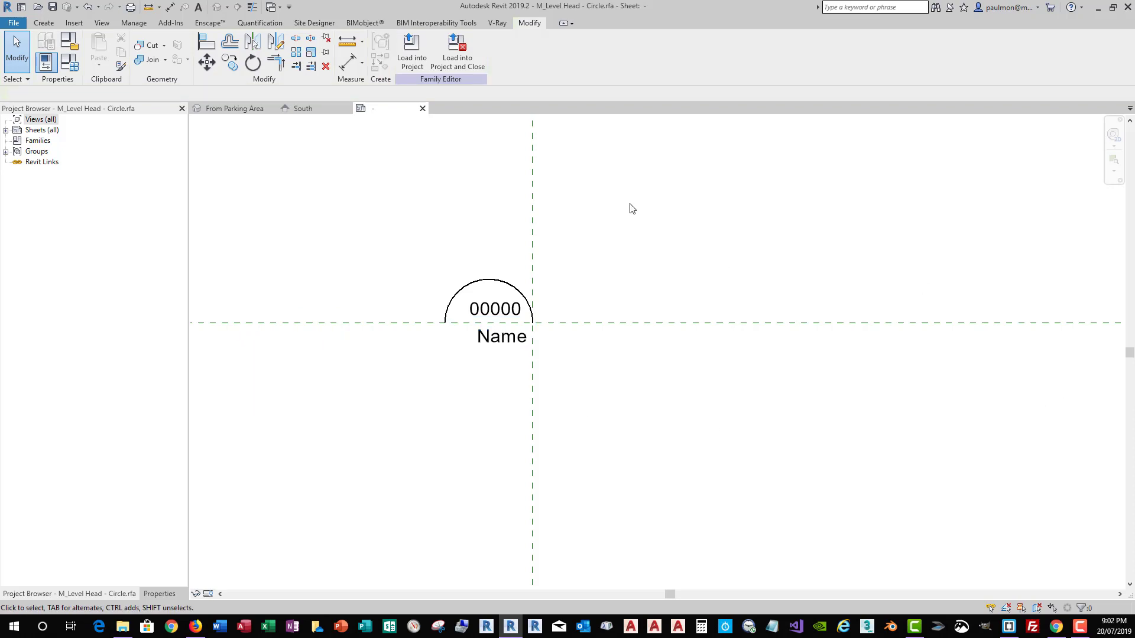
# Set the family's Radius parameter to 10 and apply the change.
pyautogui.click(70, 64)
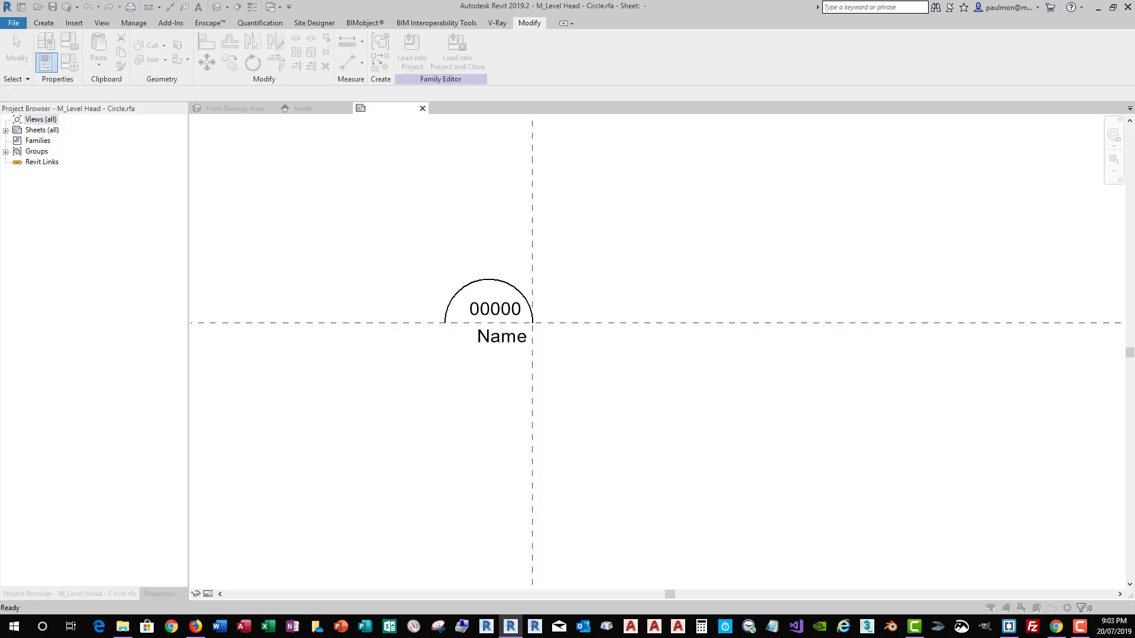
pyautogui.moveTo(854, 94); pyautogui.dragTo(996, 147)
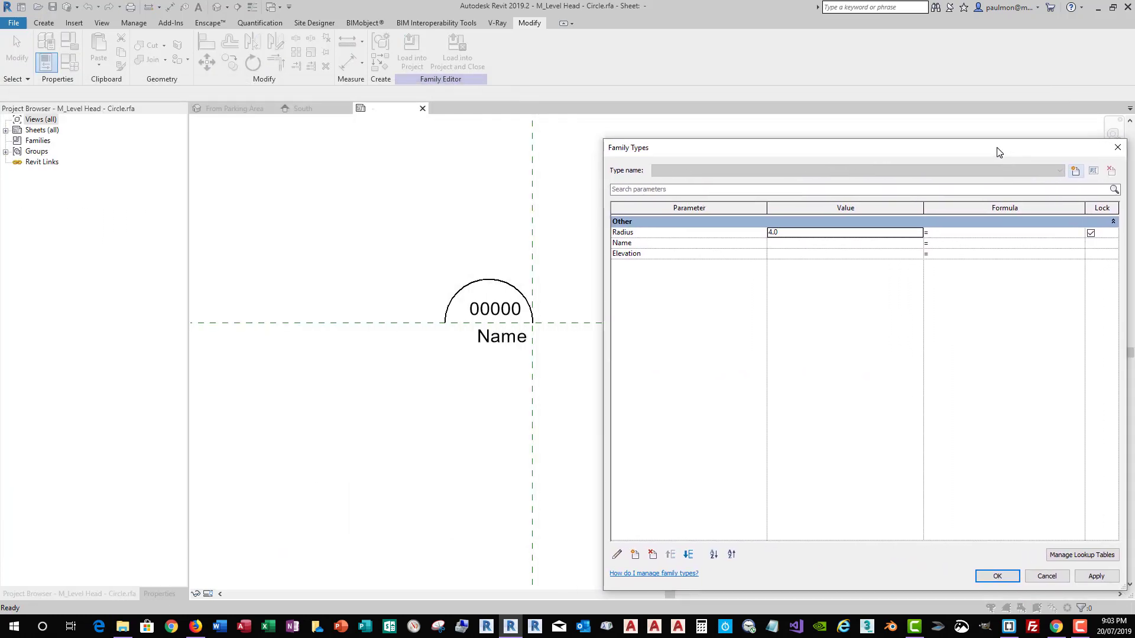
pyautogui.click(788, 233)
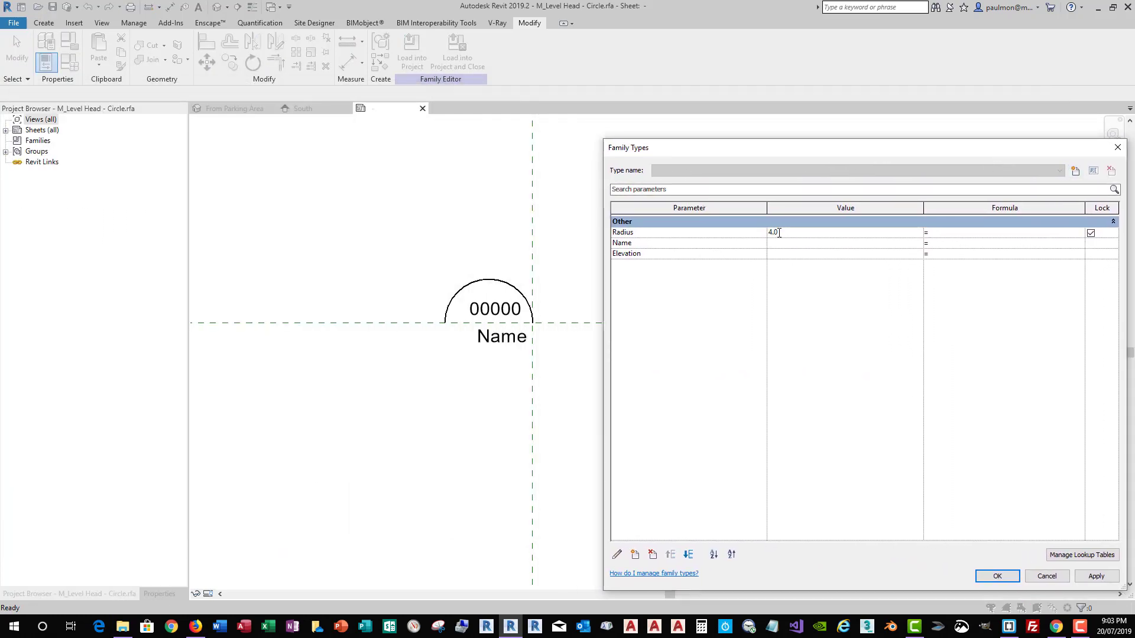
pyautogui.moveTo(779, 232); pyautogui.dragTo(766, 236)
pyautogui.press('Delete')
pyautogui.write('10')
pyautogui.click(1084, 579)
pyautogui.click(999, 577)
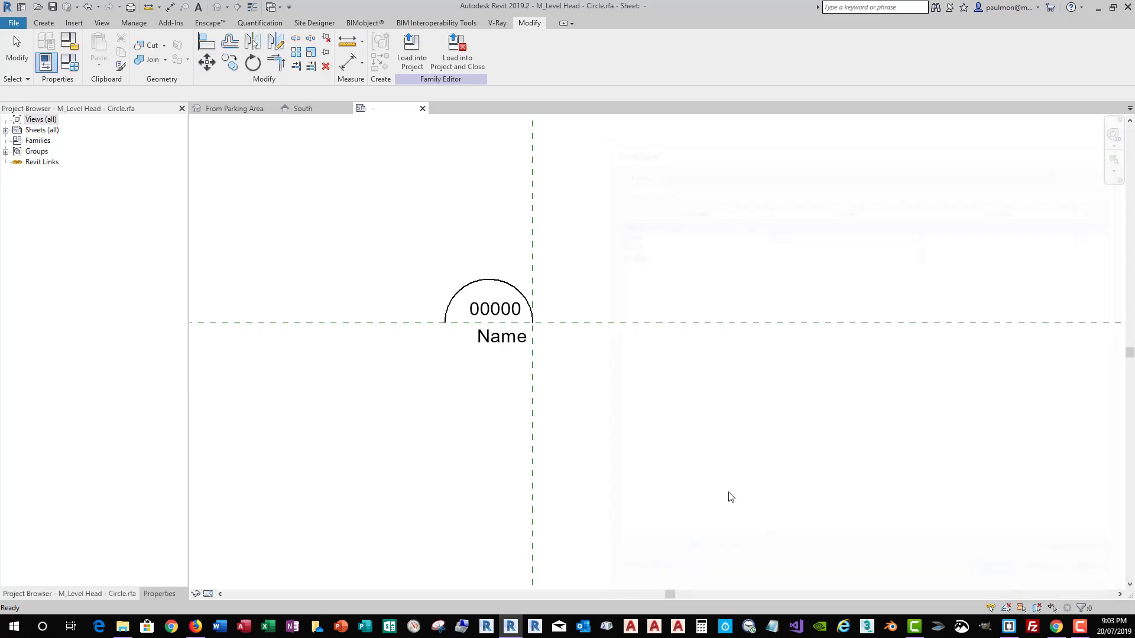
# Turn the arc's temporary radius dimension into a permanent one.
pyautogui.click(499, 286)
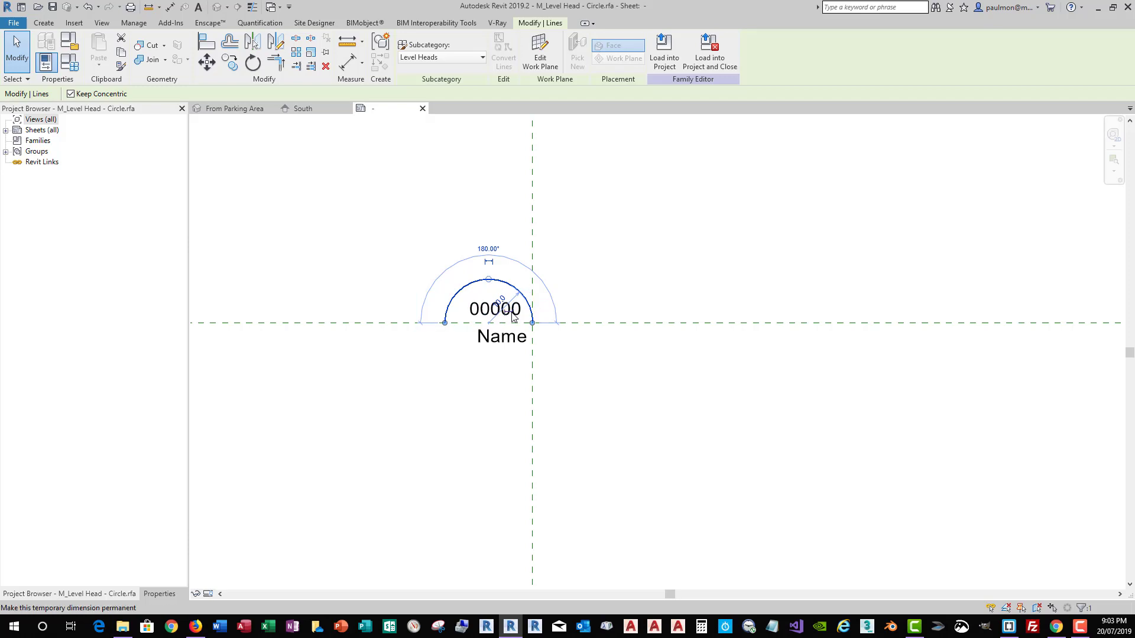
pyautogui.scroll(4, 513, 317)
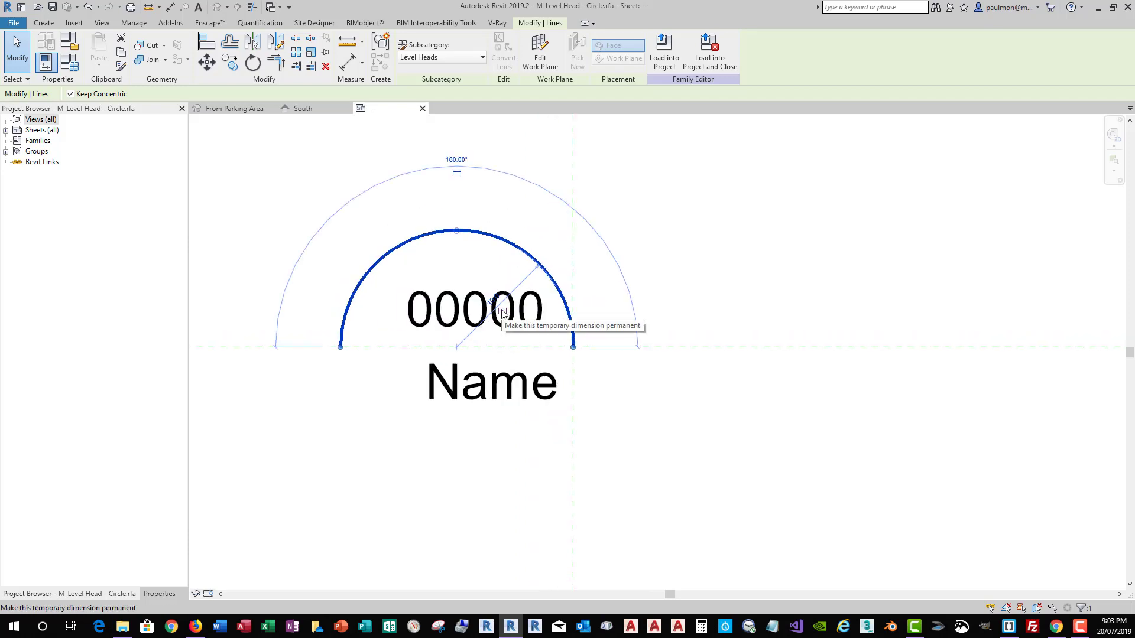
pyautogui.click(503, 312)
pyautogui.click(786, 284)
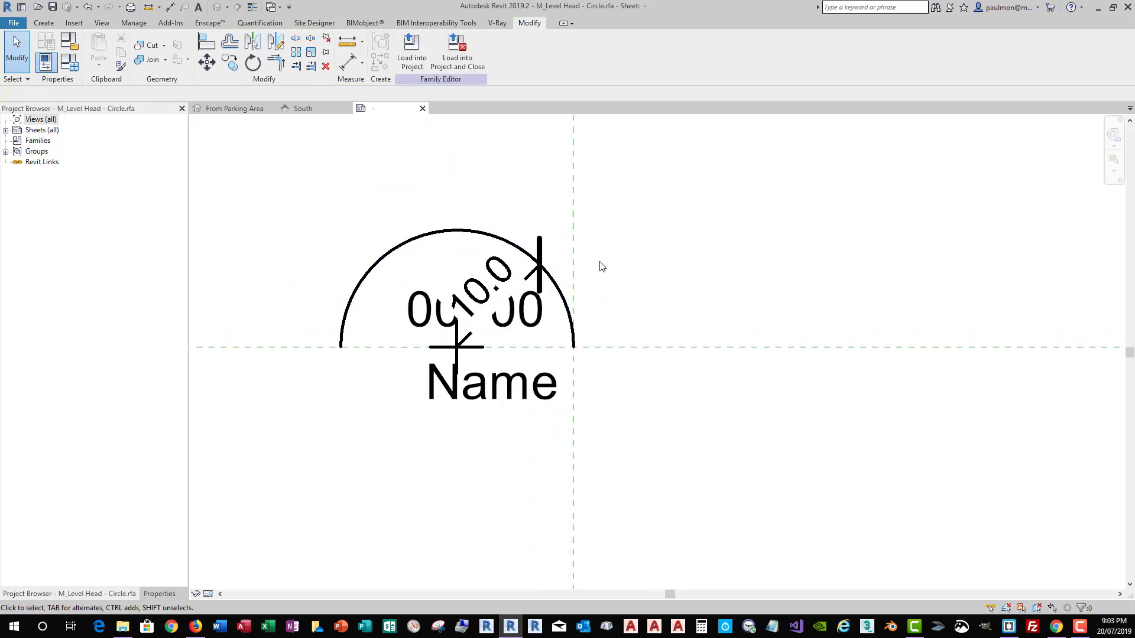
# Label the arc's radius dimension with the Radius parameter.
pyautogui.click(532, 279)
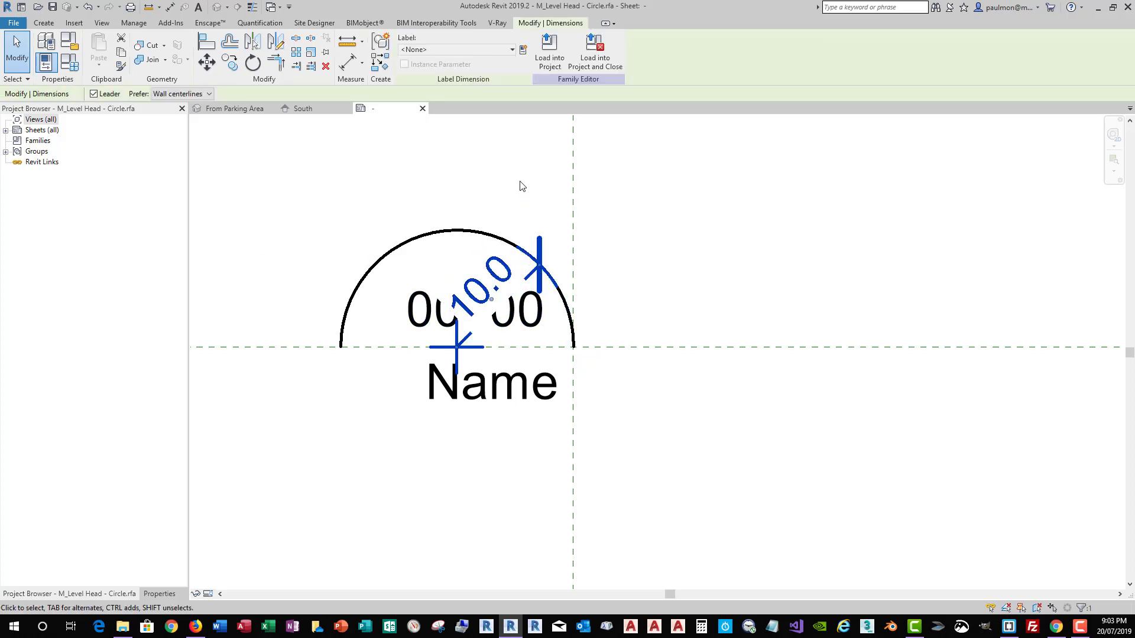
pyautogui.click(511, 49)
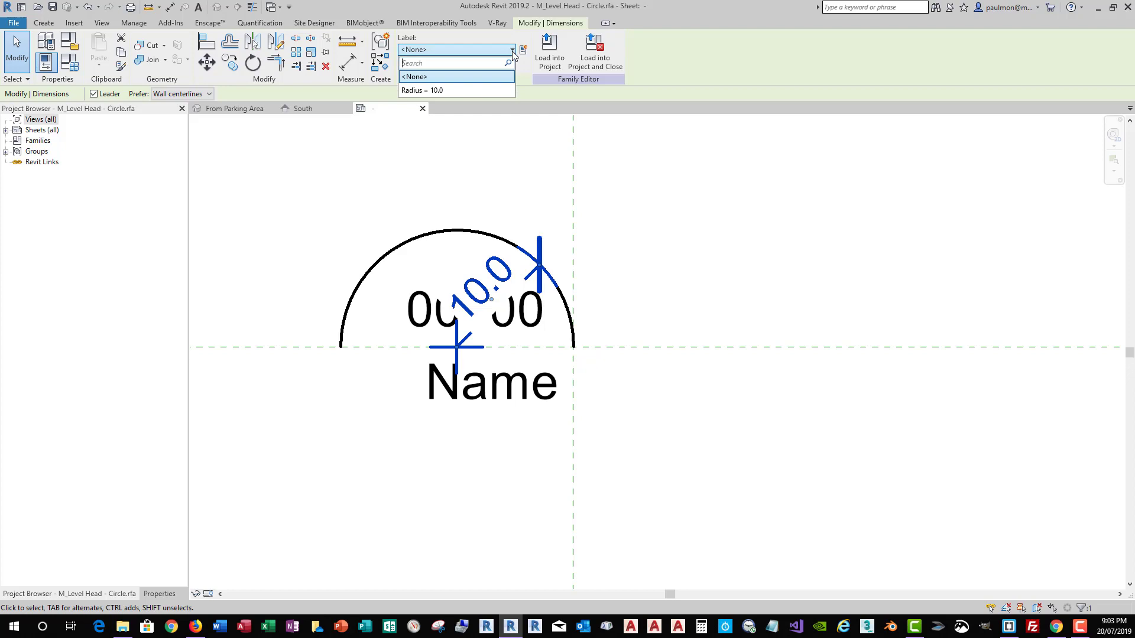
pyautogui.click(440, 89)
pyautogui.click(788, 237)
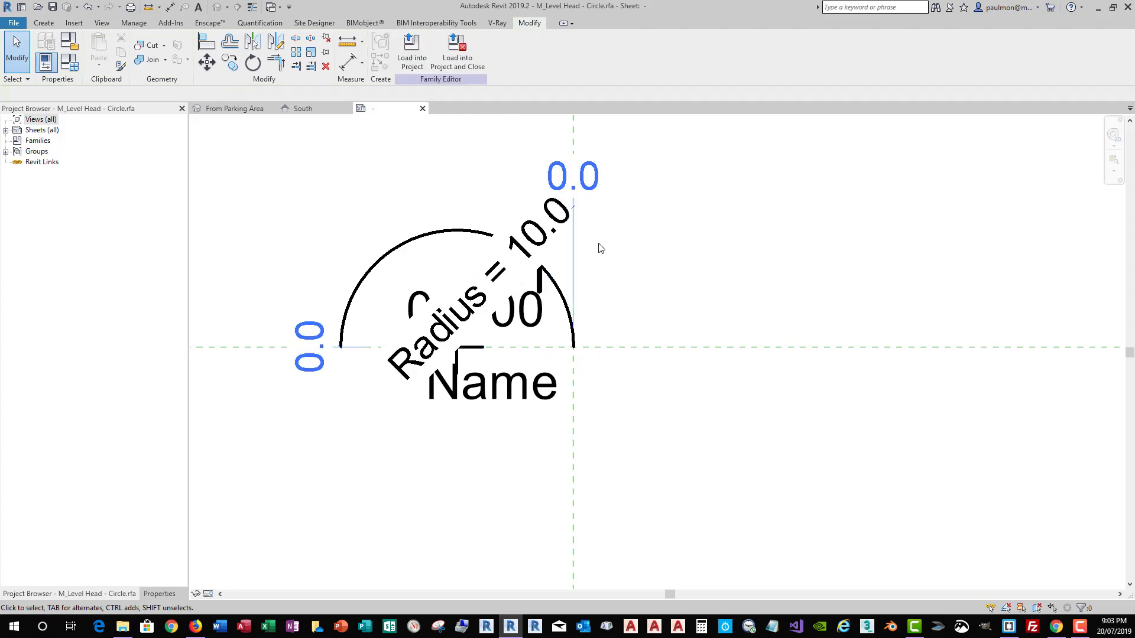
# Draw a 20 mm horizontal line closing the base of the semicircle, from its free end to the reference plane intersection.
pyautogui.scroll(-2, 438, 218)
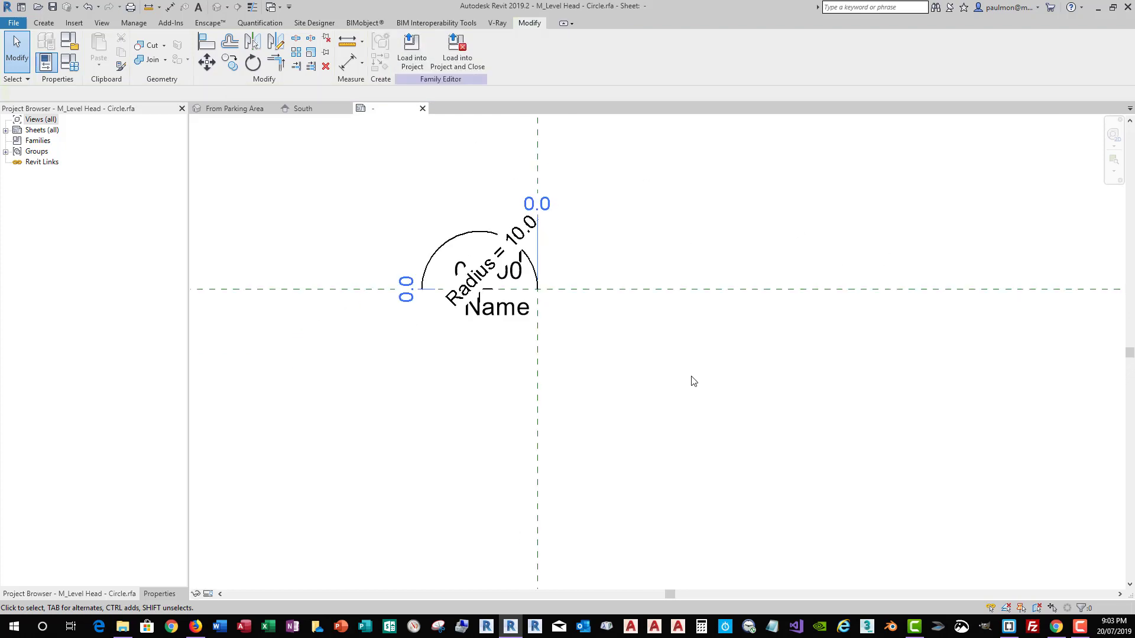
pyautogui.scroll(-1, 363, 390)
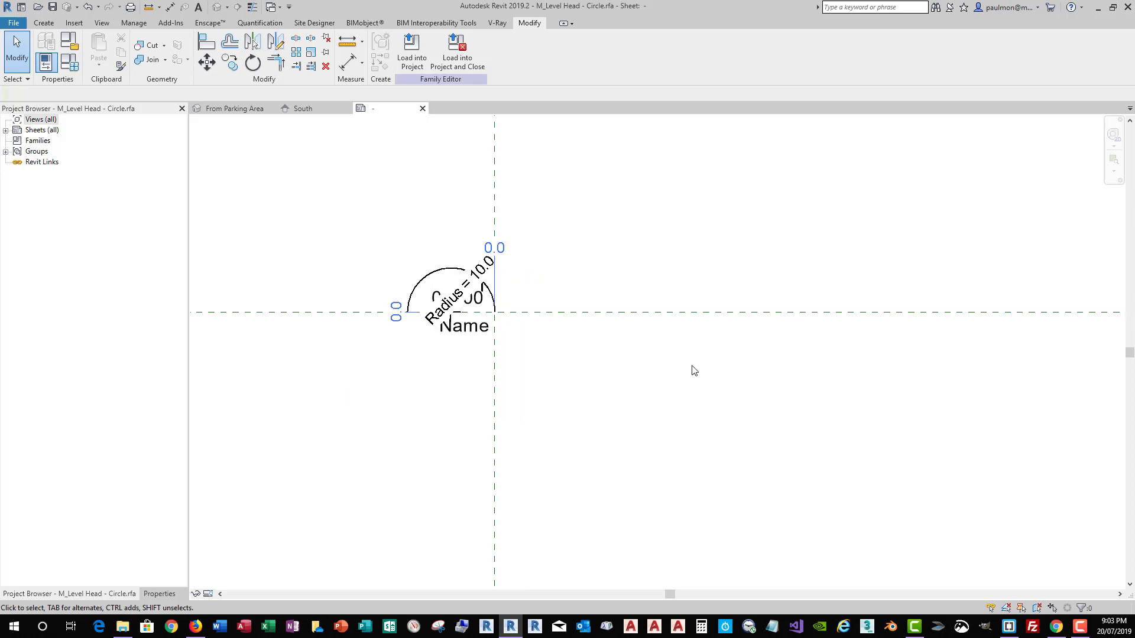
pyautogui.scroll(-1, 694, 371)
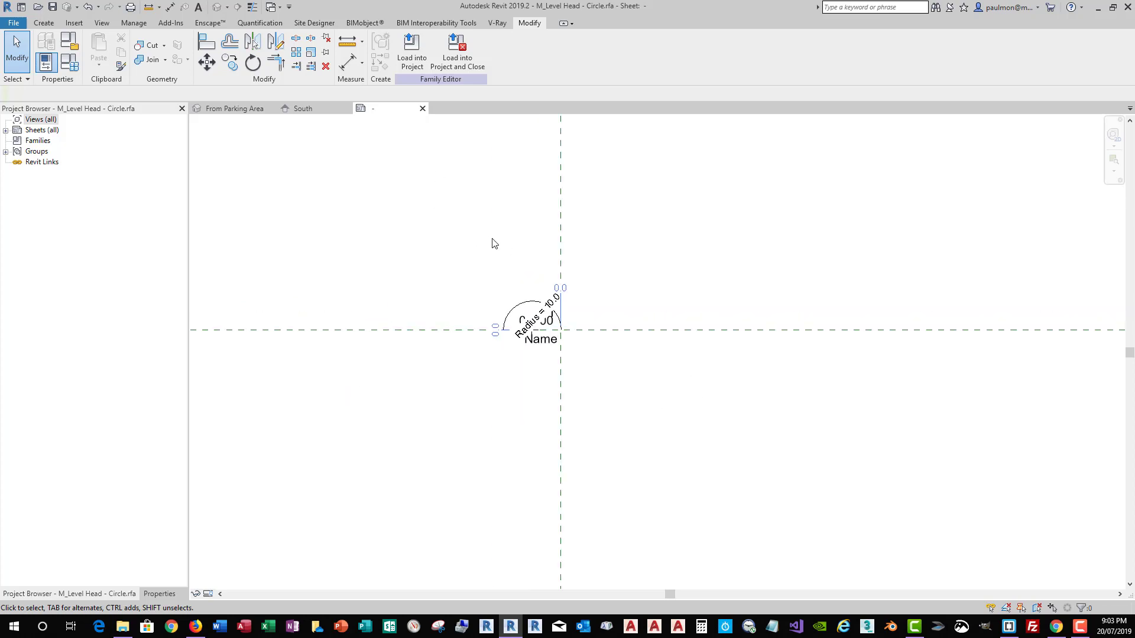
pyautogui.scroll(1, 494, 243)
pyautogui.click(44, 23)
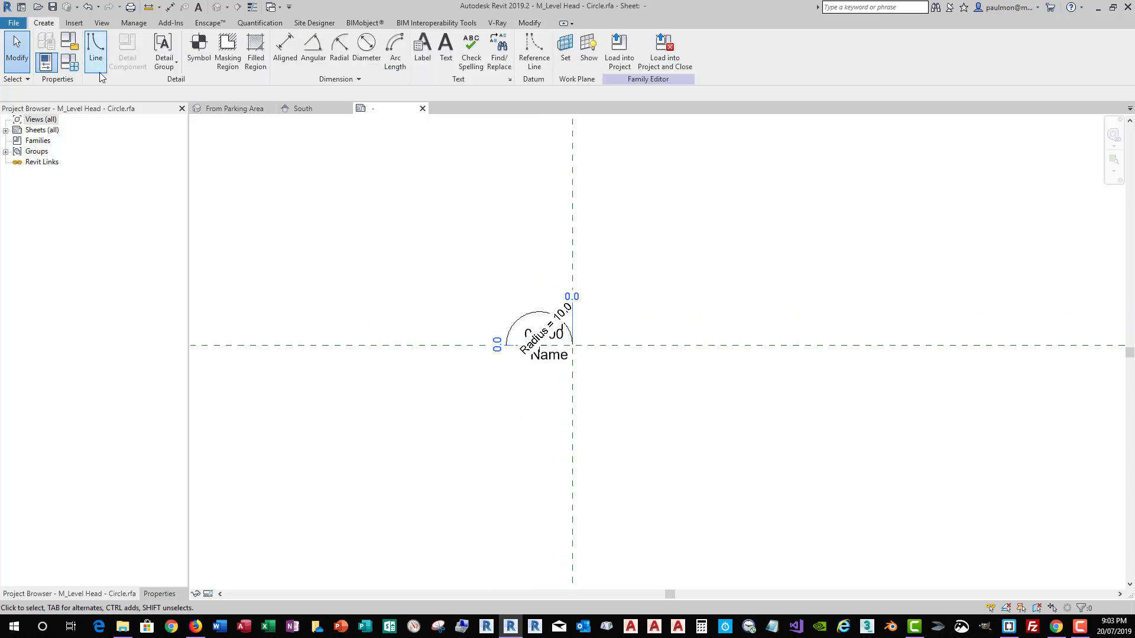
pyautogui.click(95, 52)
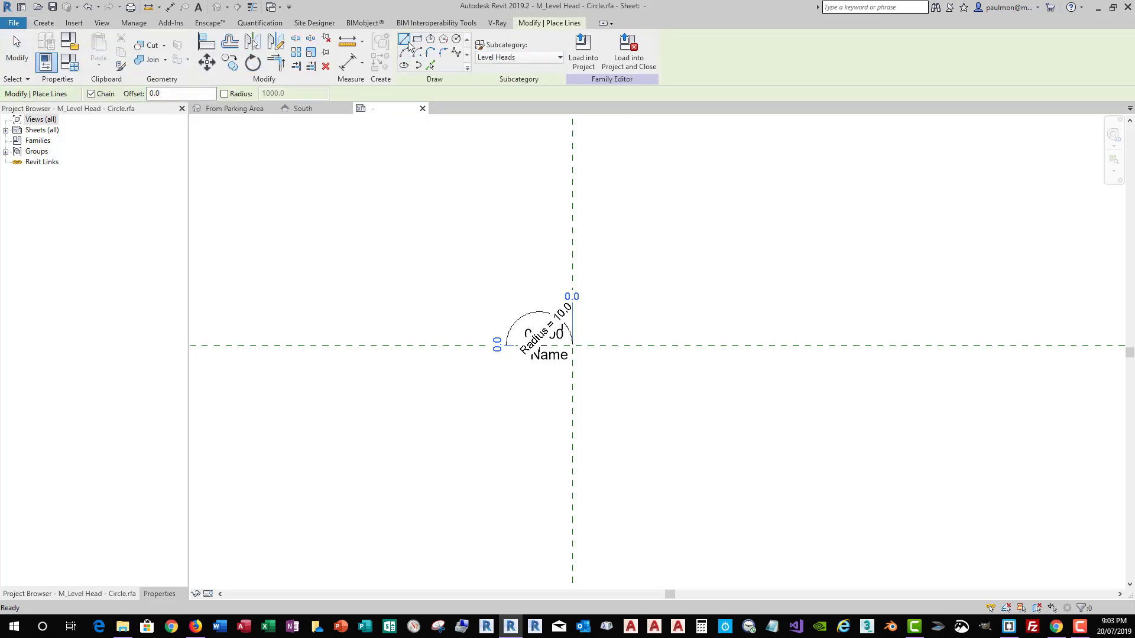
pyautogui.click(506, 346)
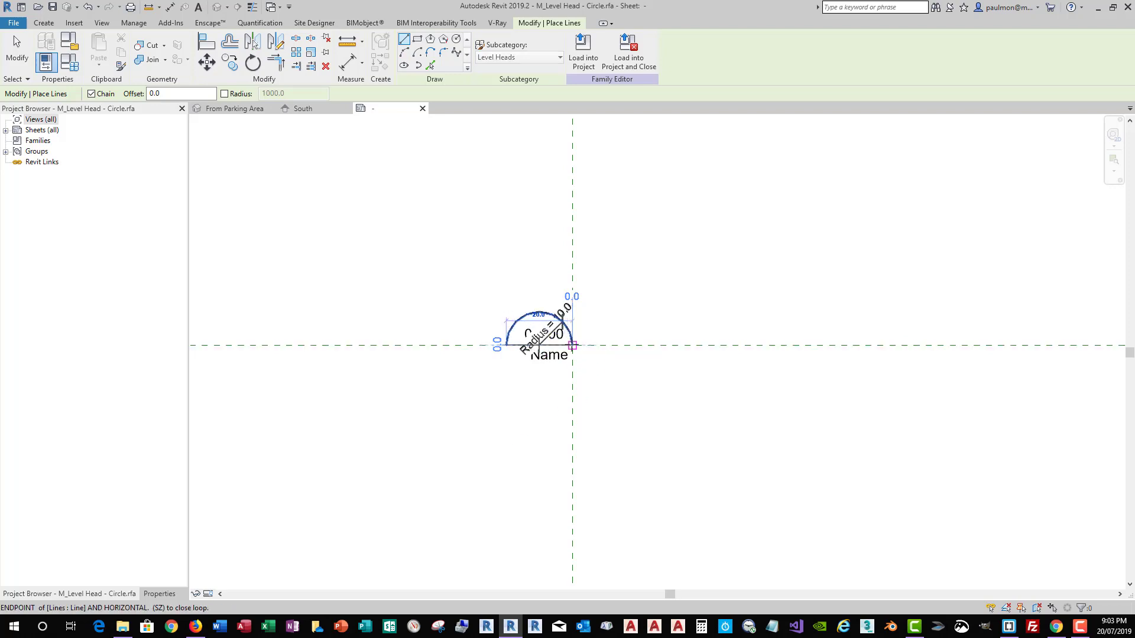
pyautogui.click(572, 345)
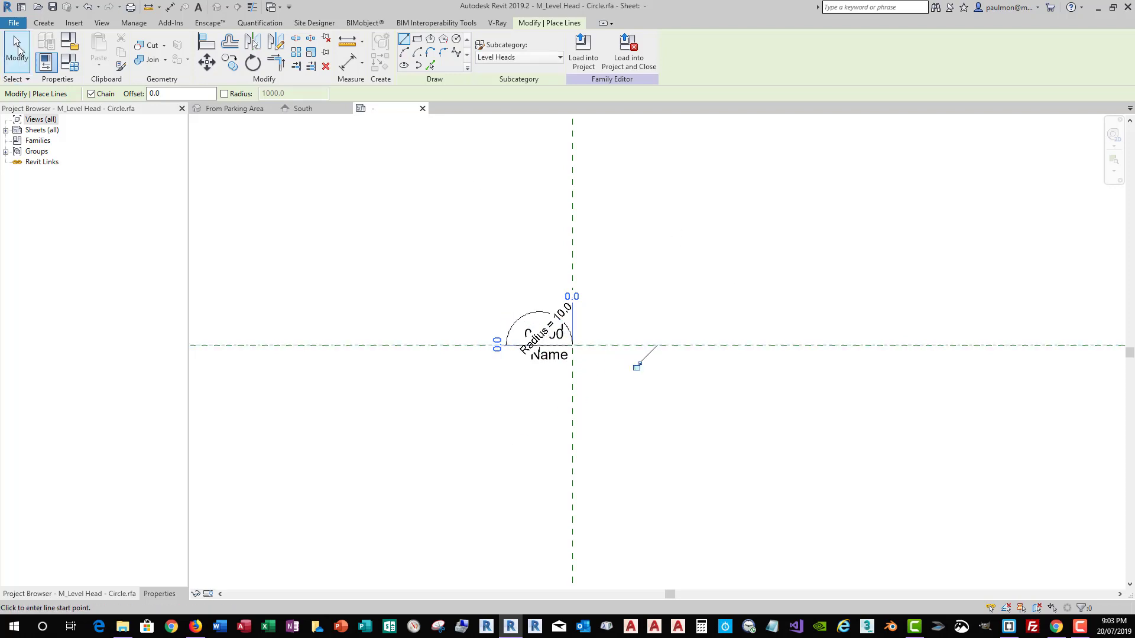
pyautogui.click(17, 49)
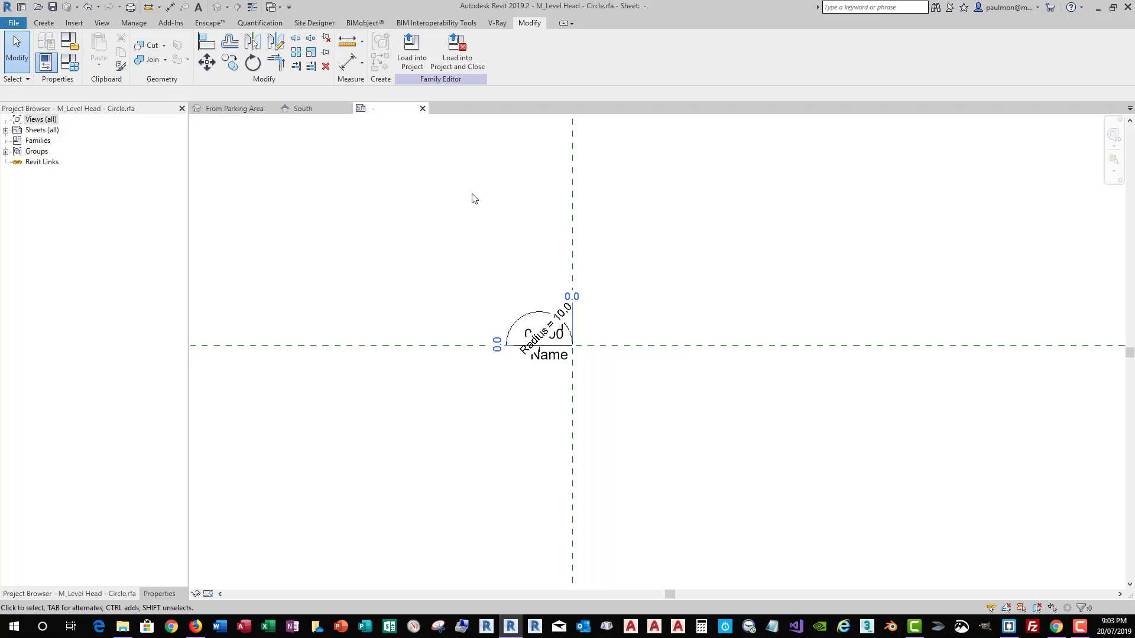
# Save the family as M_Level Head - Circle.rfa in the Exercise Files folder on the Desktop.
pyautogui.click(13, 22)
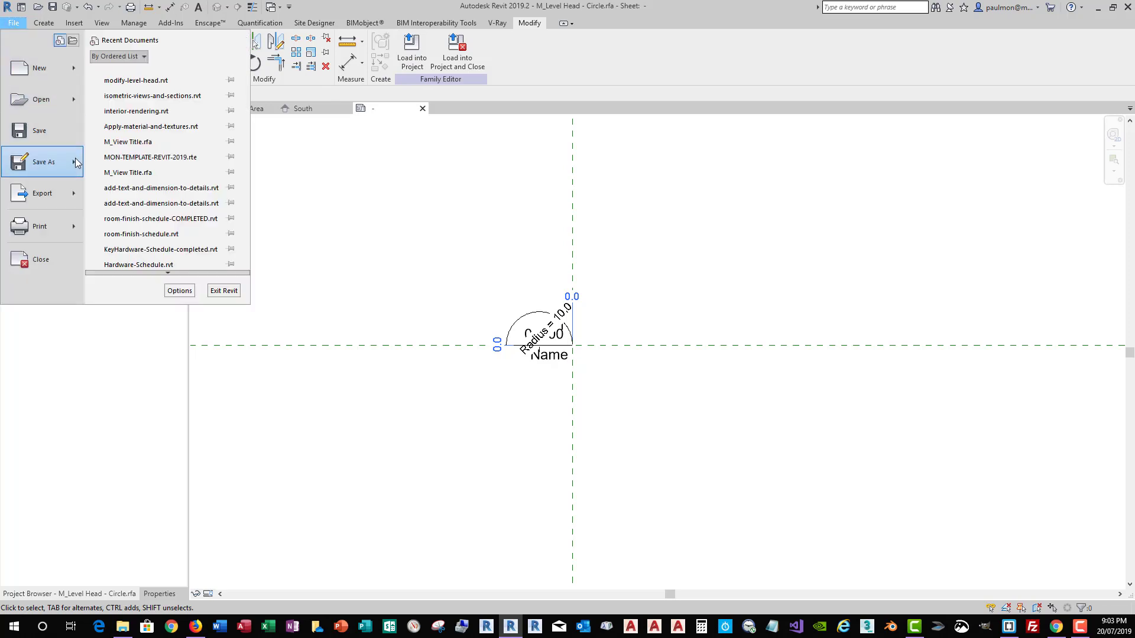
pyautogui.moveTo(76, 160)
pyautogui.click(151, 155)
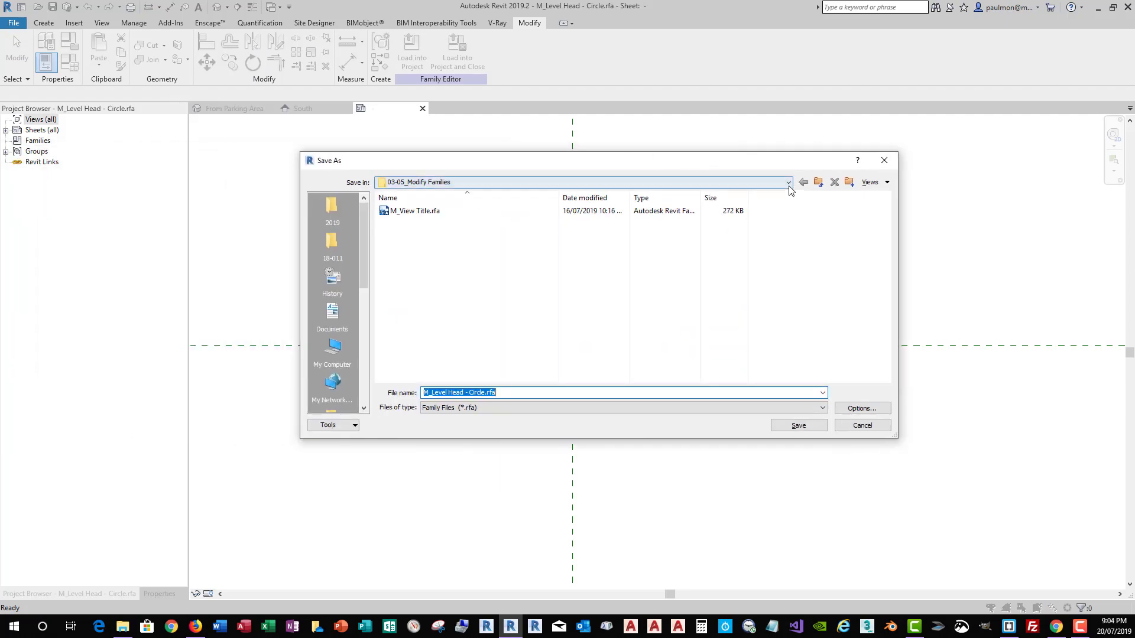
pyautogui.click(766, 182)
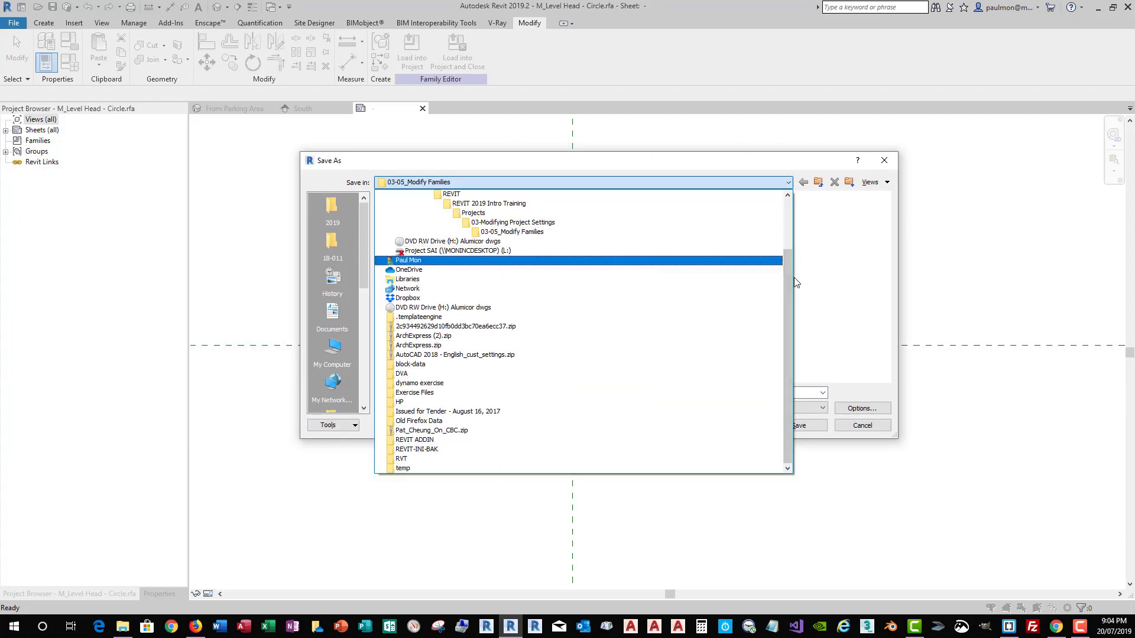
pyautogui.moveTo(785, 297); pyautogui.dragTo(786, 208)
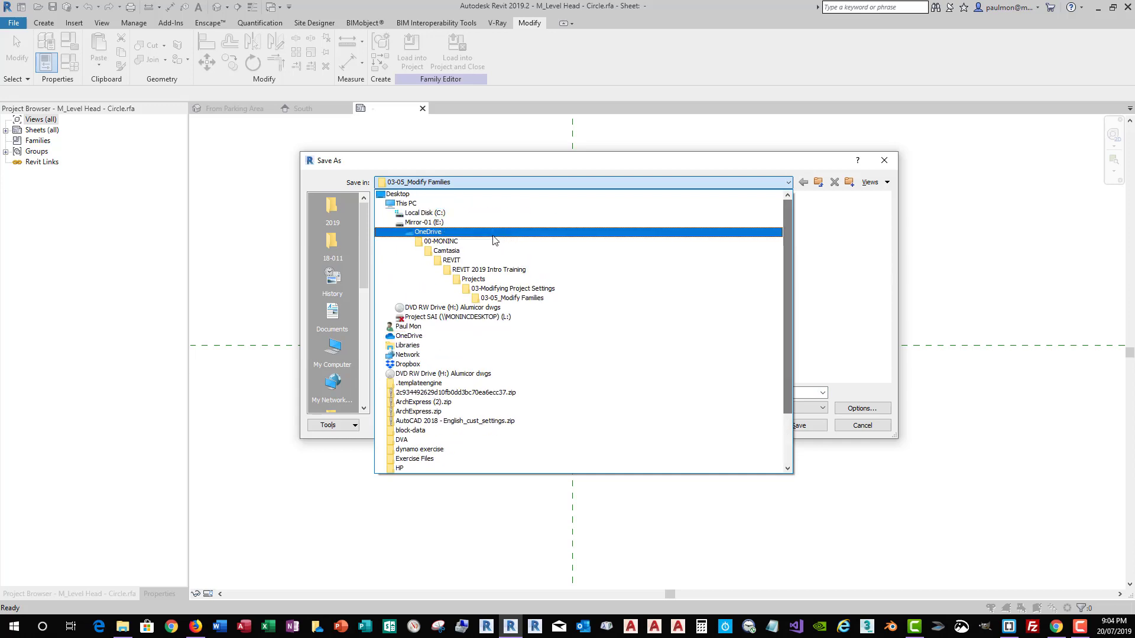
pyautogui.click(405, 207)
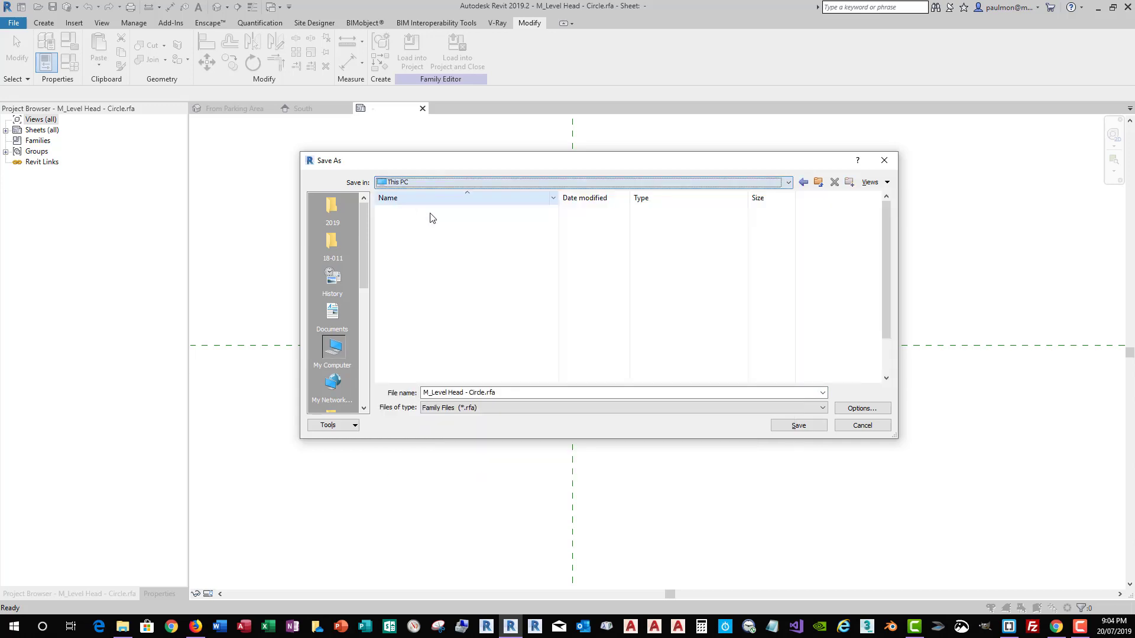
pyautogui.doubleClick(403, 231)
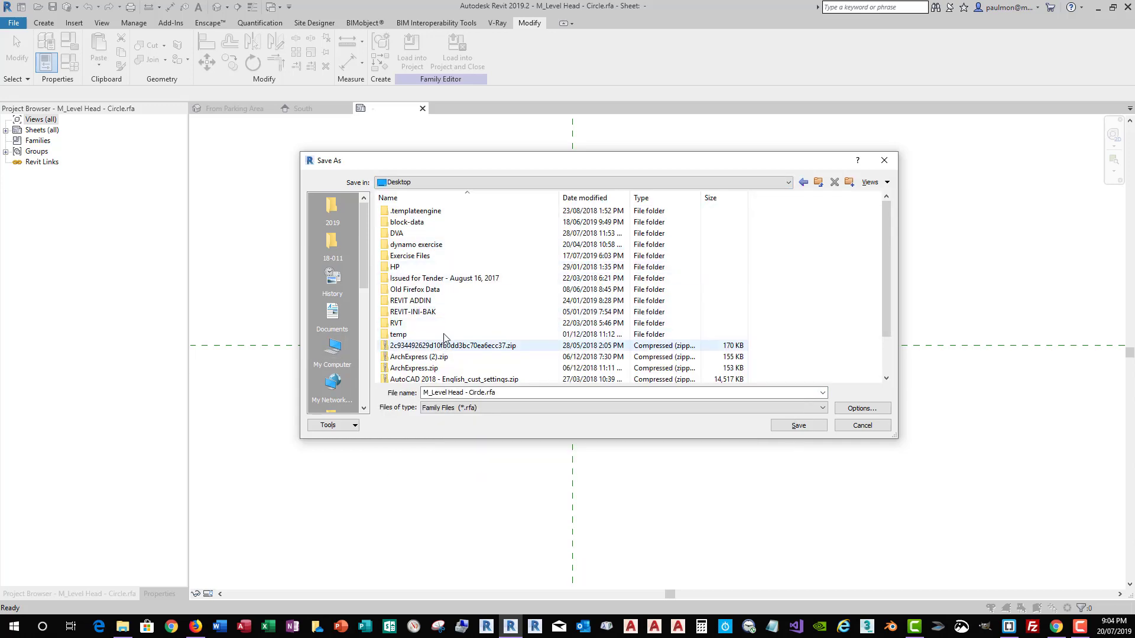
pyautogui.click(414, 257)
pyautogui.doubleClick(415, 258)
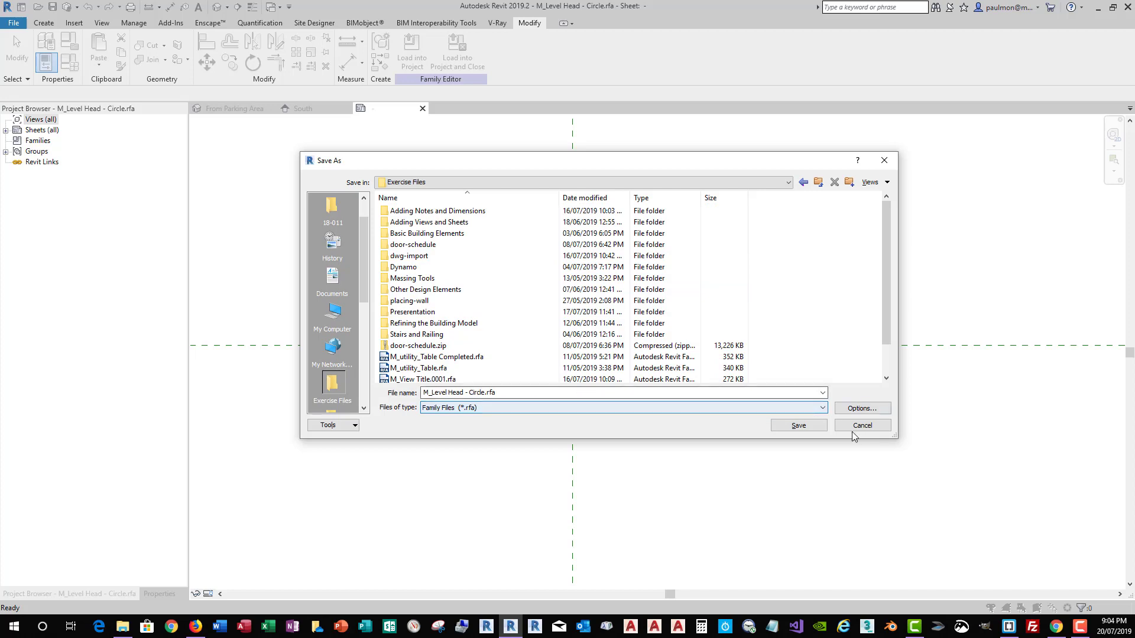
pyautogui.click(807, 427)
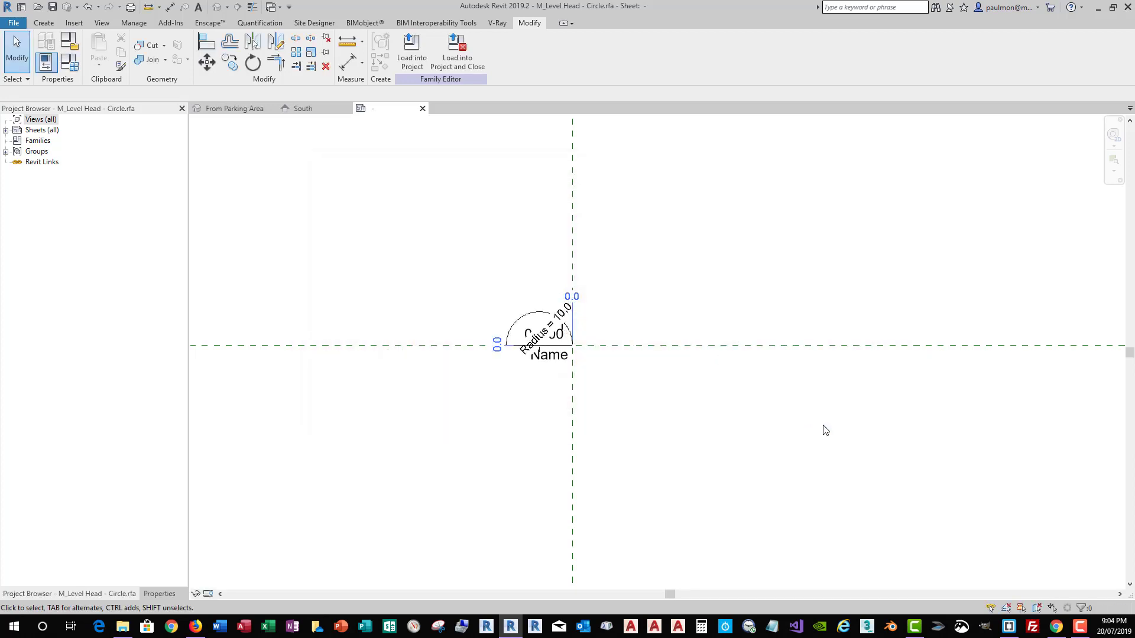
# Load the level head family into the modify-level-head project, overwriting the existing version and its parameter values.
pyautogui.click(409, 59)
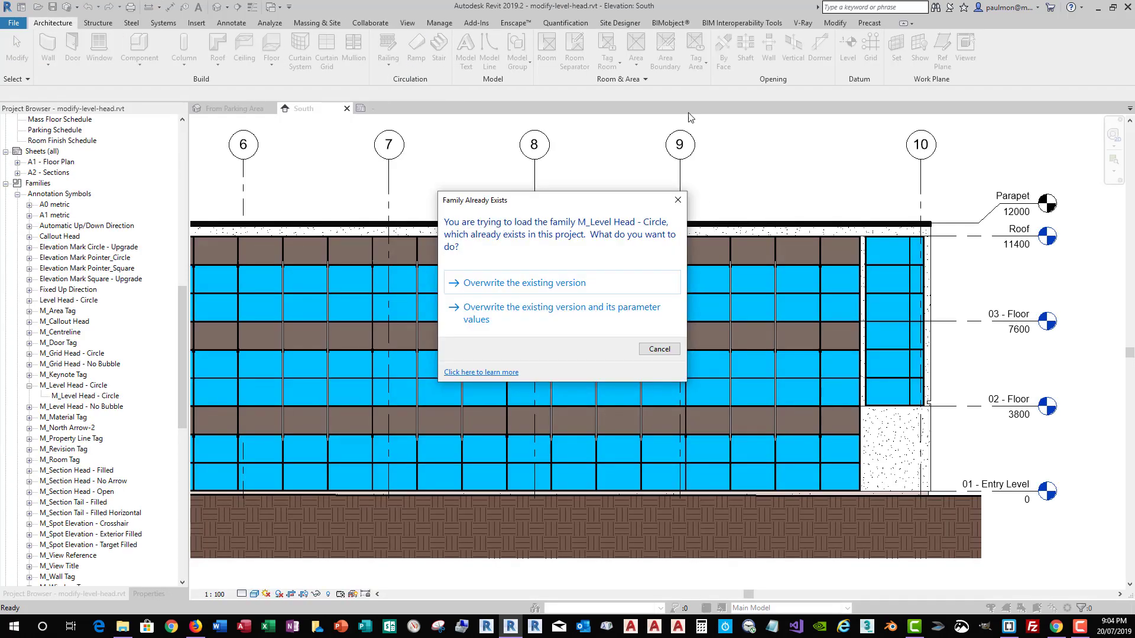
pyautogui.click(534, 318)
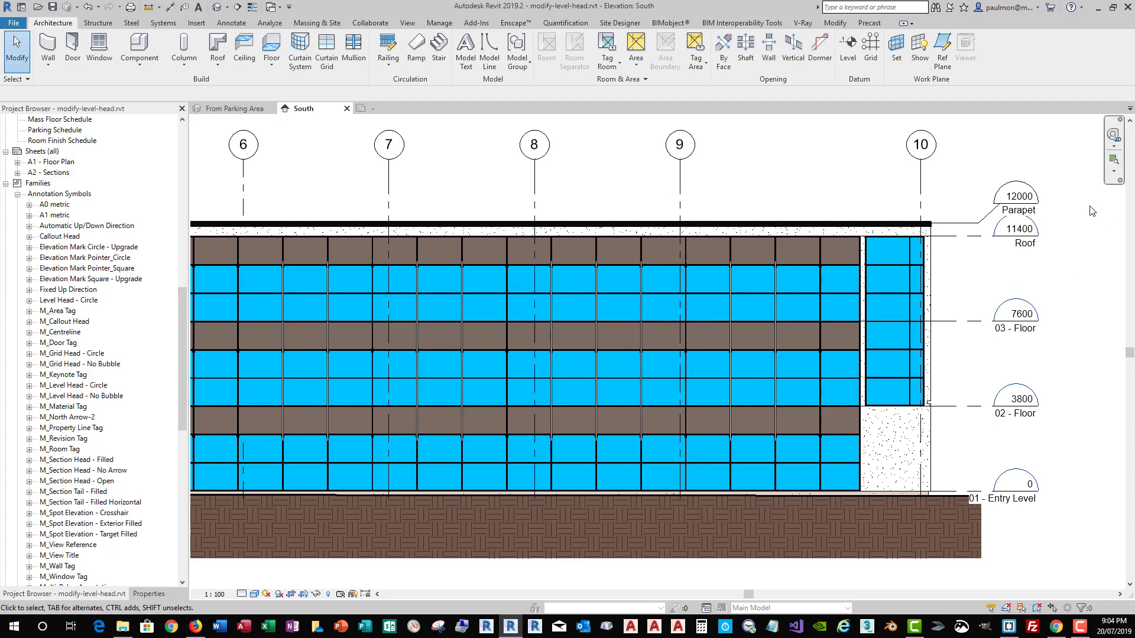
# Raise the Parapet level head clear of the Roof head and shift its leader elbow closer to the building.
pyautogui.scroll(2, 1092, 210)
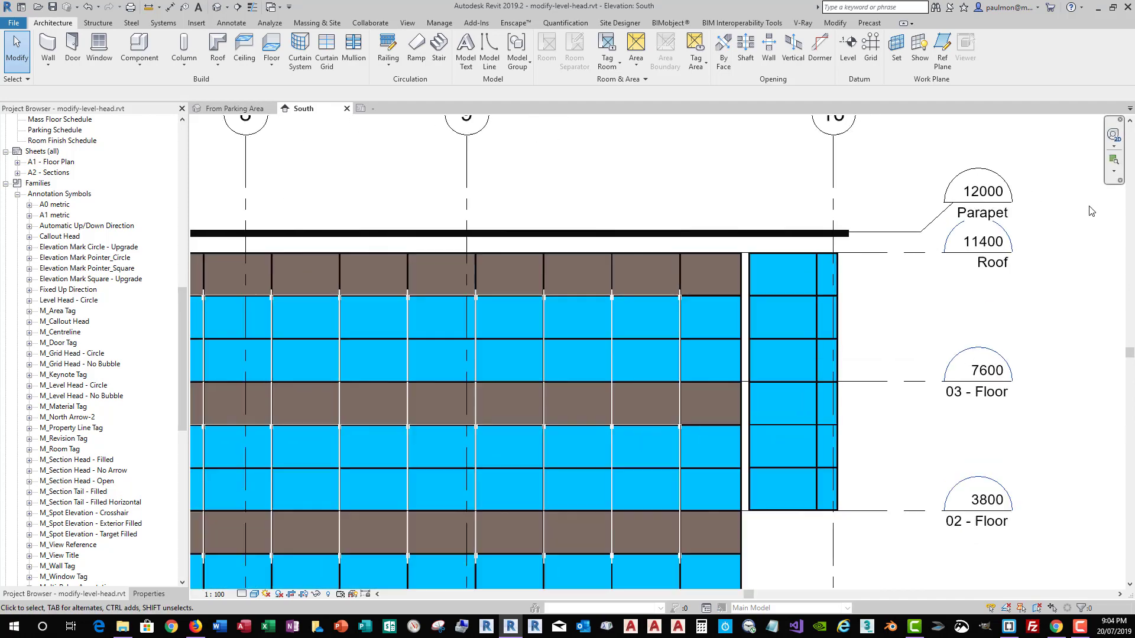
pyautogui.click(974, 201)
pyautogui.moveTo(956, 204); pyautogui.dragTo(954, 186)
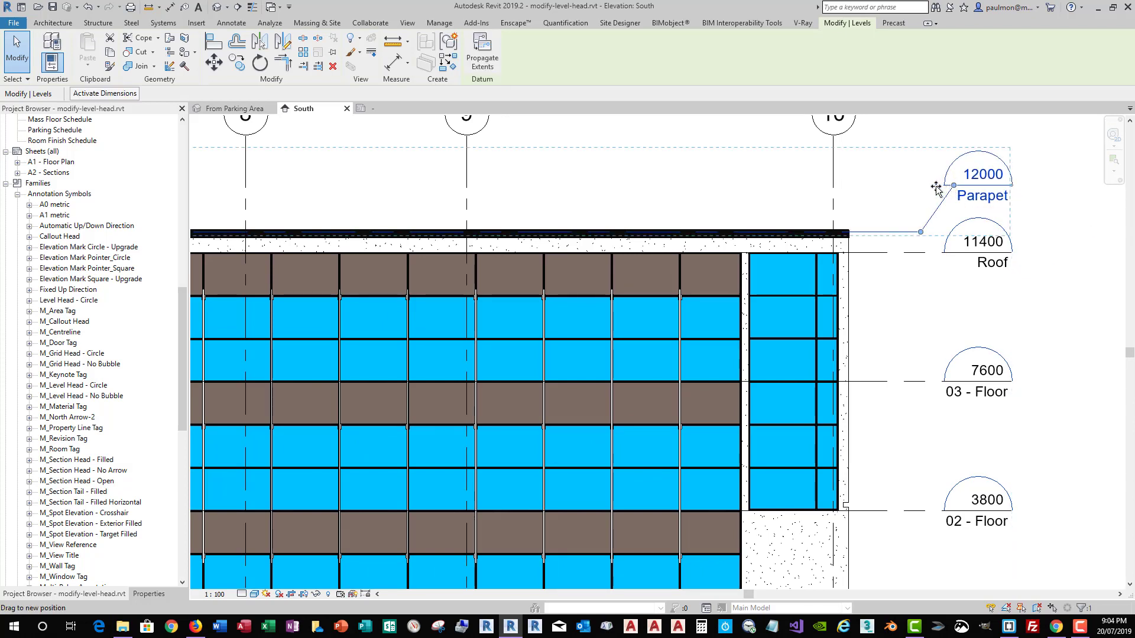
pyautogui.moveTo(920, 232); pyautogui.dragTo(894, 233)
pyautogui.click(909, 310)
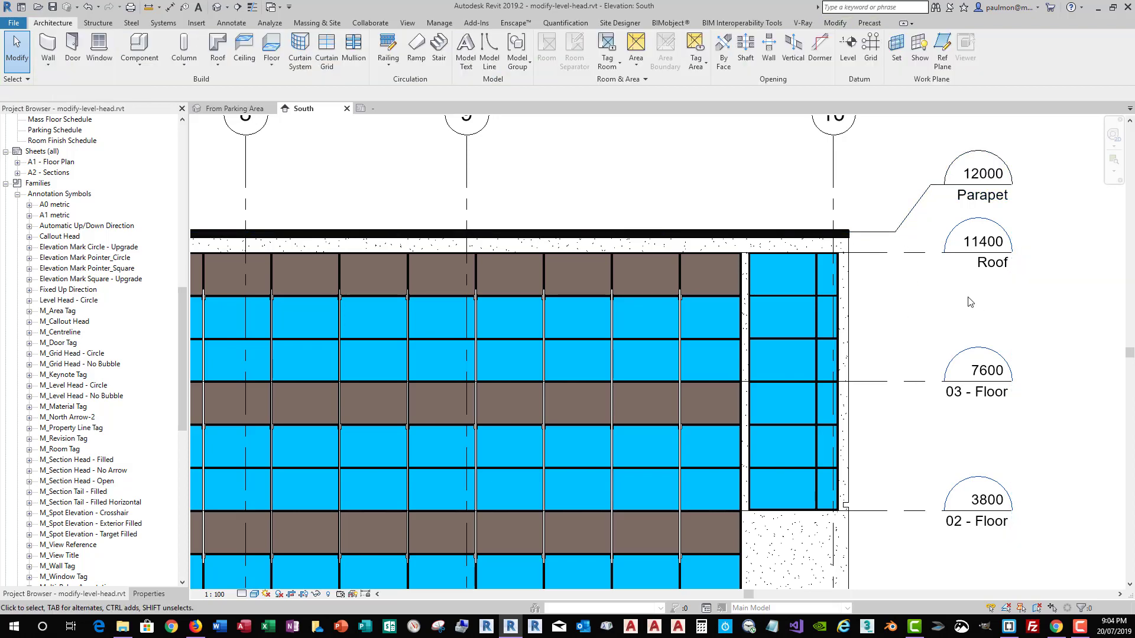
pyautogui.scroll(-2, 970, 278)
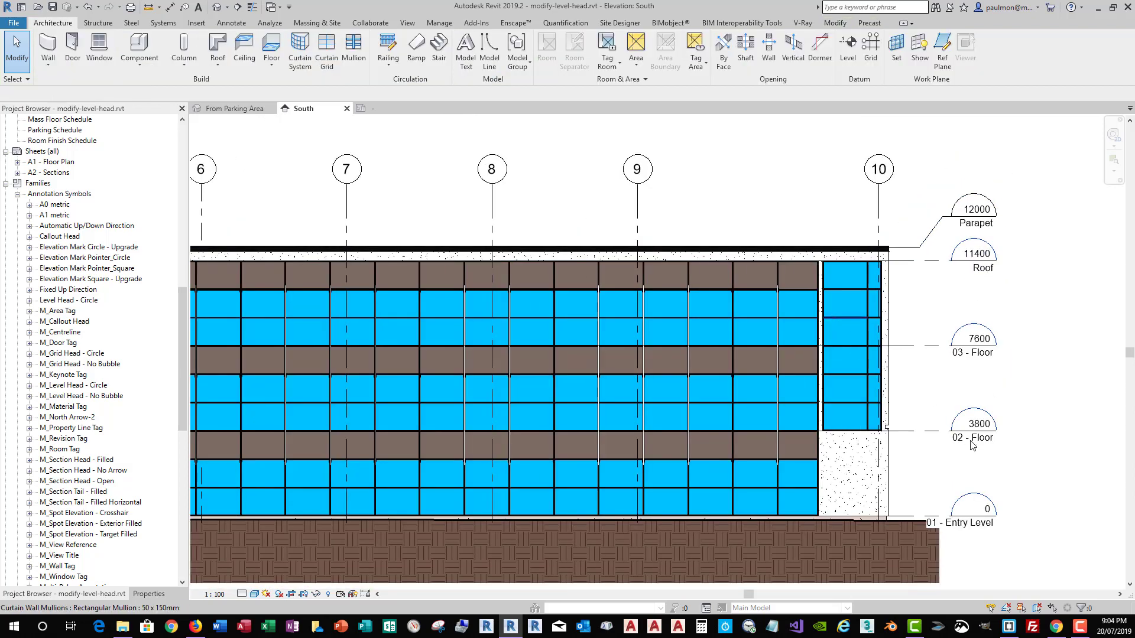
pyautogui.scroll(-2, 832, 322)
pyautogui.scroll(3, 925, 345)
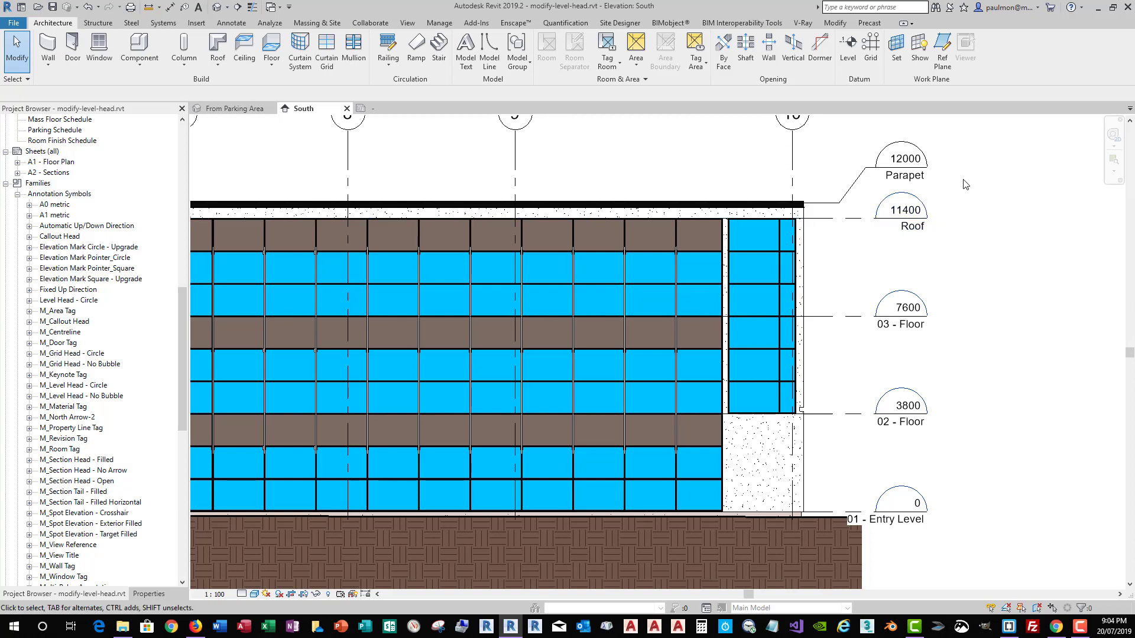
# Return to the level head family and temporarily hide the dimensions category to clear the view of the labels.
pyautogui.click(369, 110)
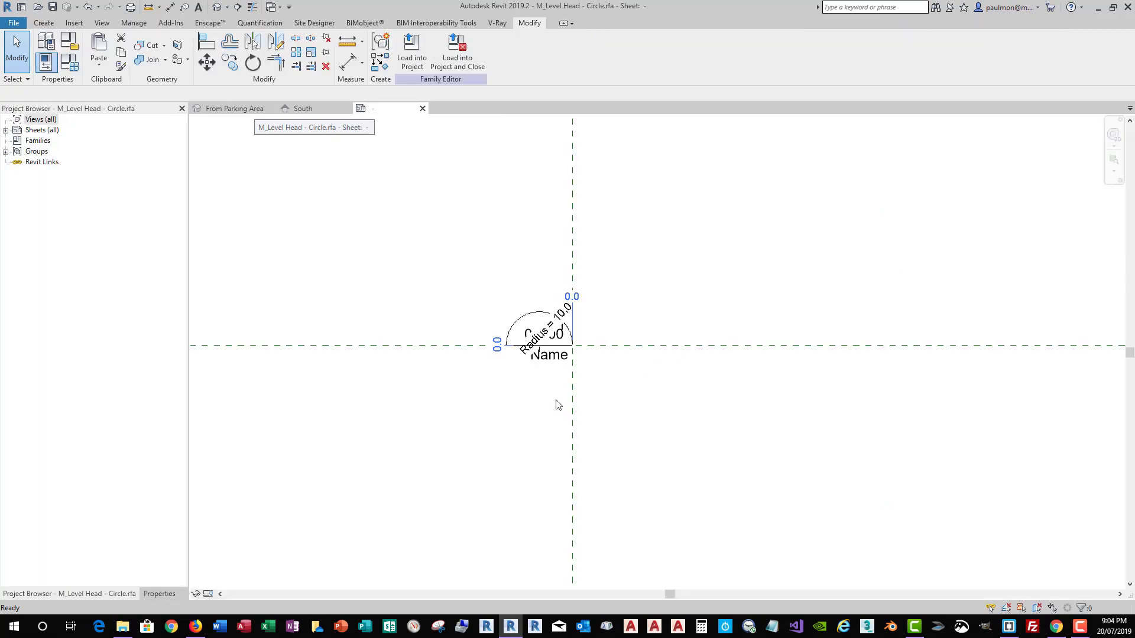
pyautogui.scroll(3, 538, 380)
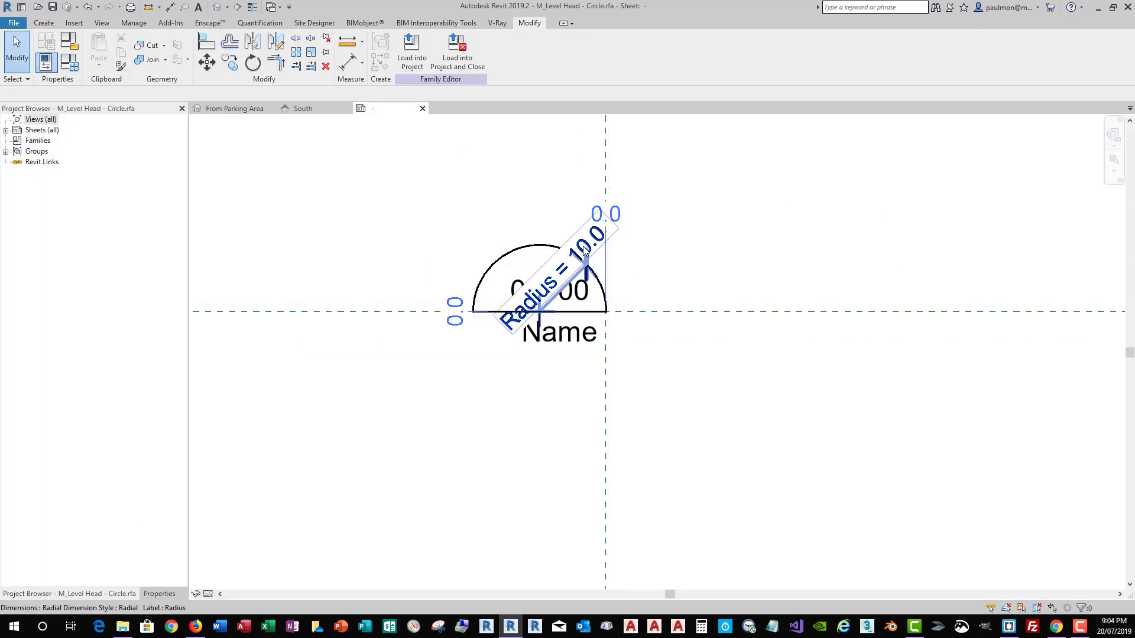
pyautogui.click(587, 252)
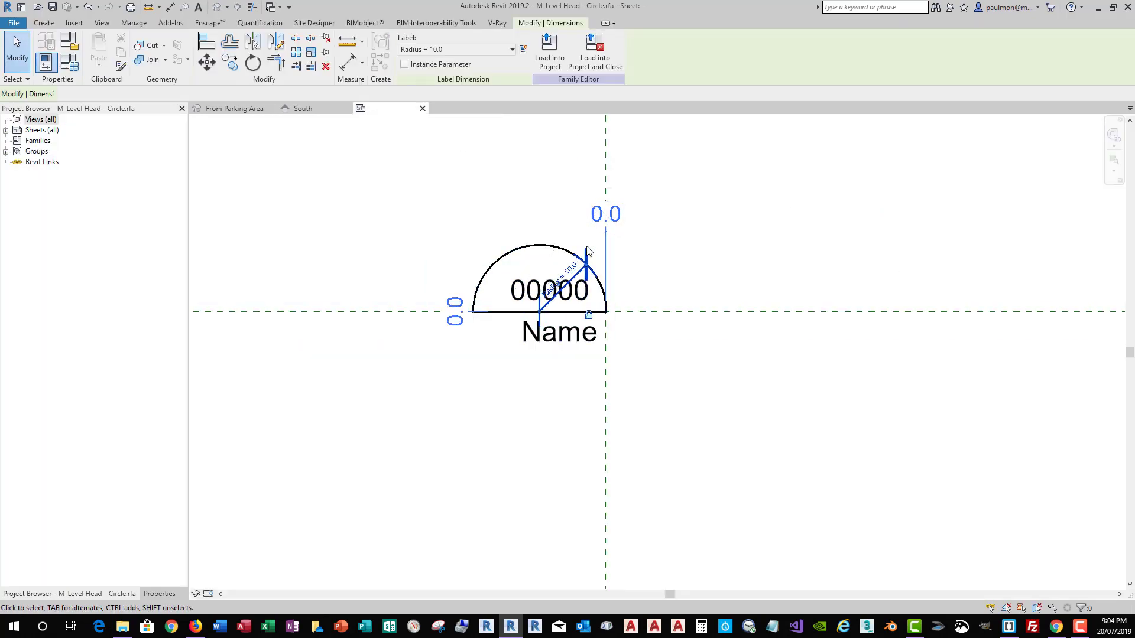
pyautogui.click(527, 431)
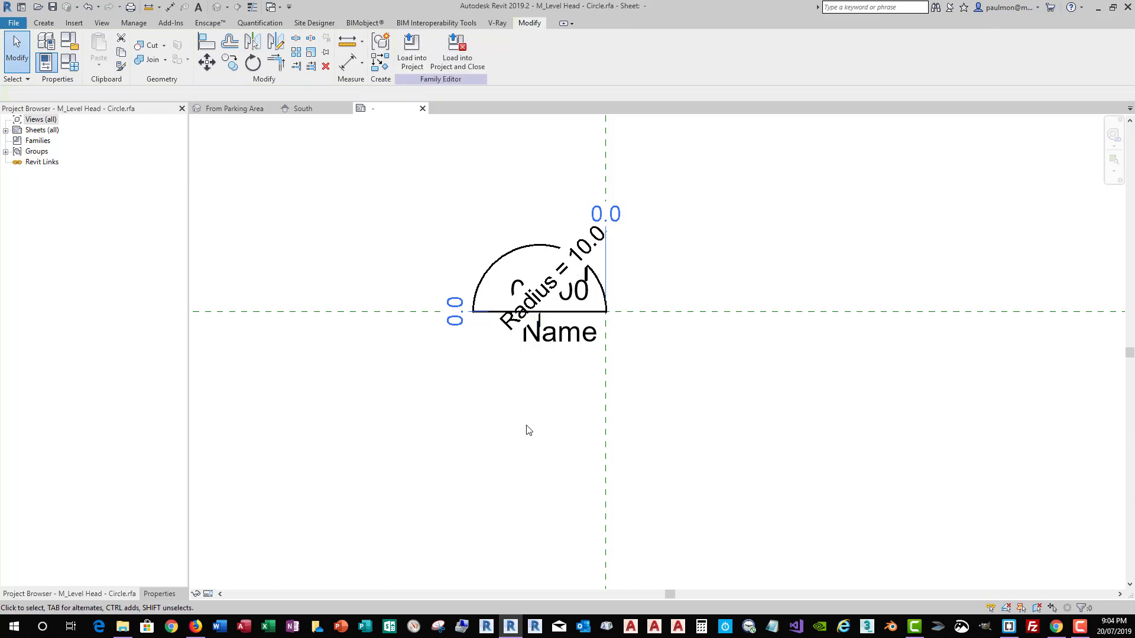
pyautogui.click(539, 304)
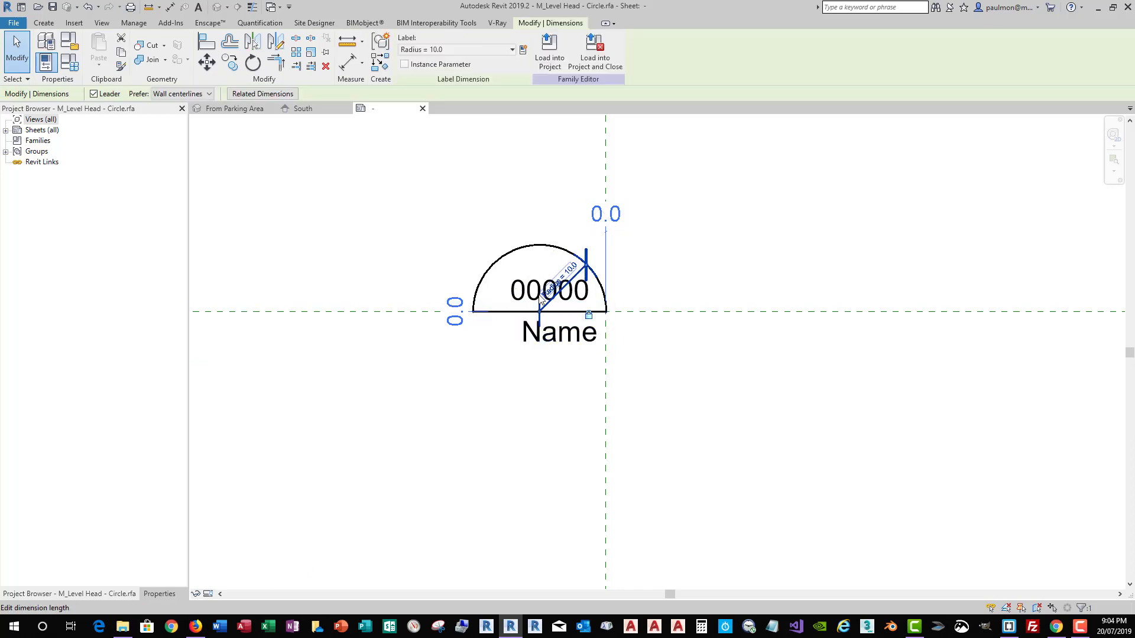
pyautogui.click(195, 594)
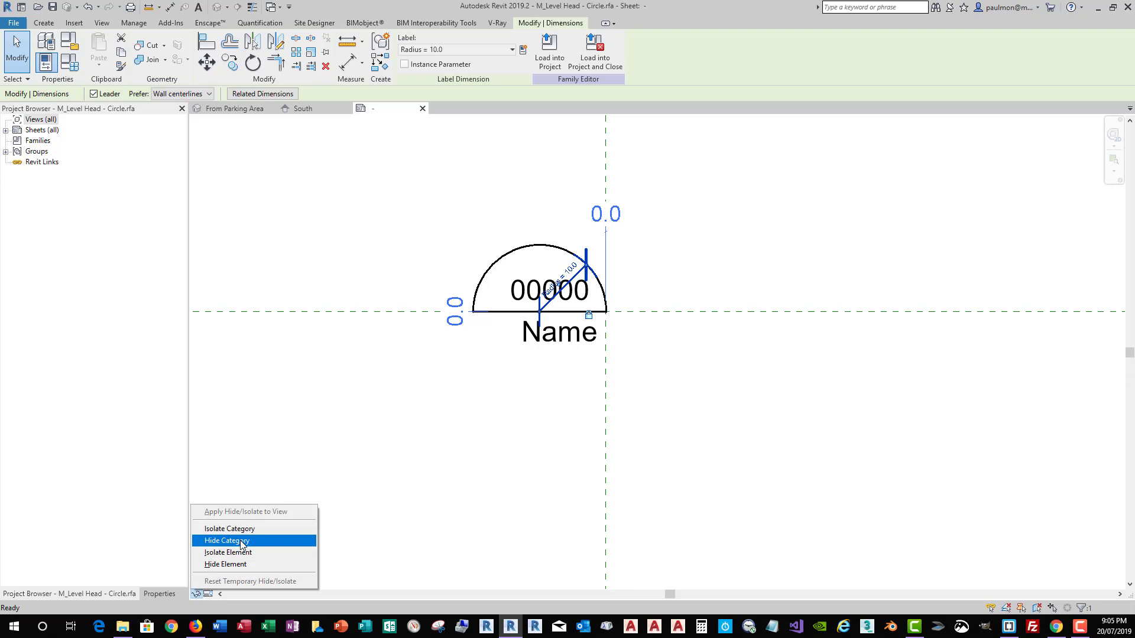
pyautogui.click(241, 542)
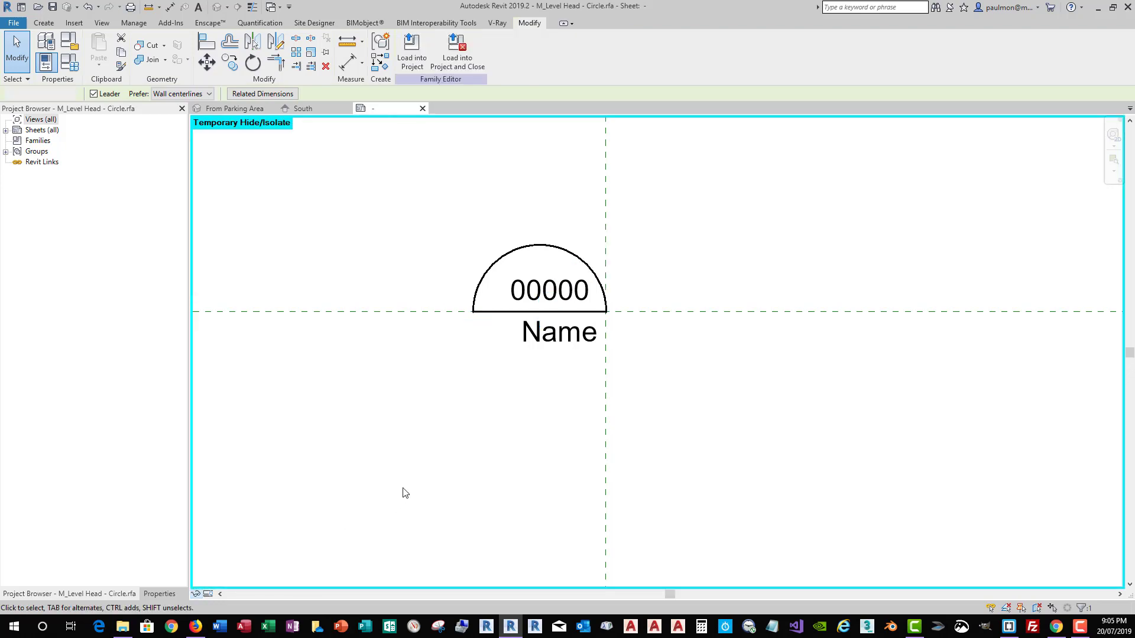
# Set the Elevation label's horizontal alignment to Center and narrow its text box from the left side.
pyautogui.click(555, 296)
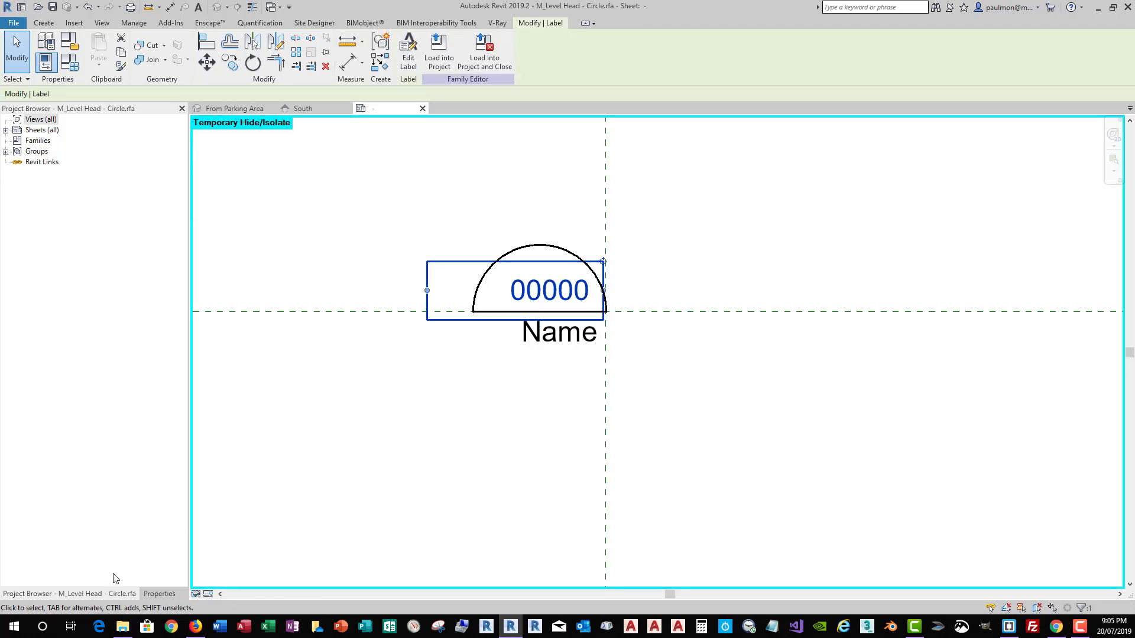
pyautogui.click(160, 594)
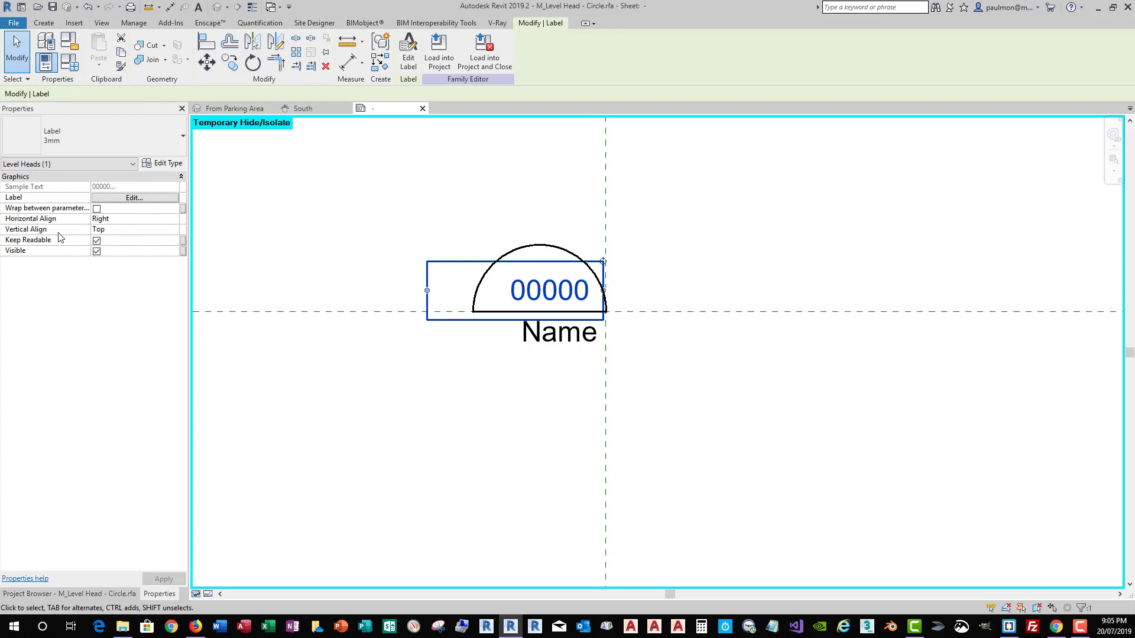
pyautogui.click(142, 220)
pyautogui.click(127, 219)
pyautogui.click(107, 239)
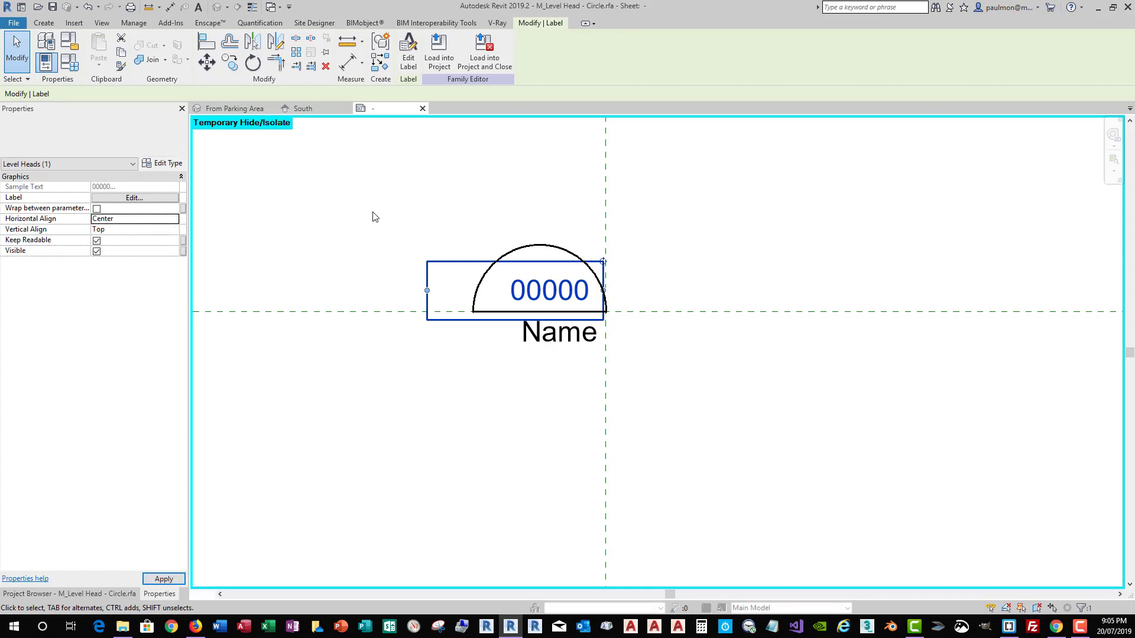
pyautogui.moveTo(426, 294); pyautogui.dragTo(460, 294)
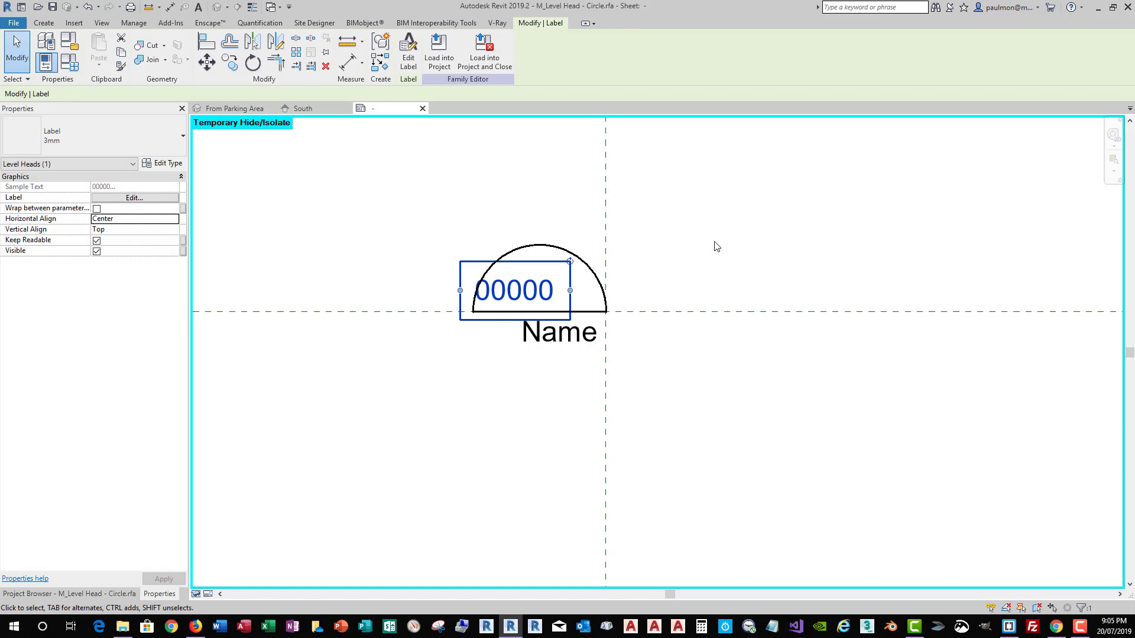
# Nudge the Elevation label to the right and slightly down so it sits centred inside the semicircle.
pyautogui.press('Right')
pyautogui.press('Right')
pyautogui.press('Right')
pyautogui.press('Right')
pyautogui.press('Right')
pyautogui.press('Right')
pyautogui.press('Right')
pyautogui.press('Right')
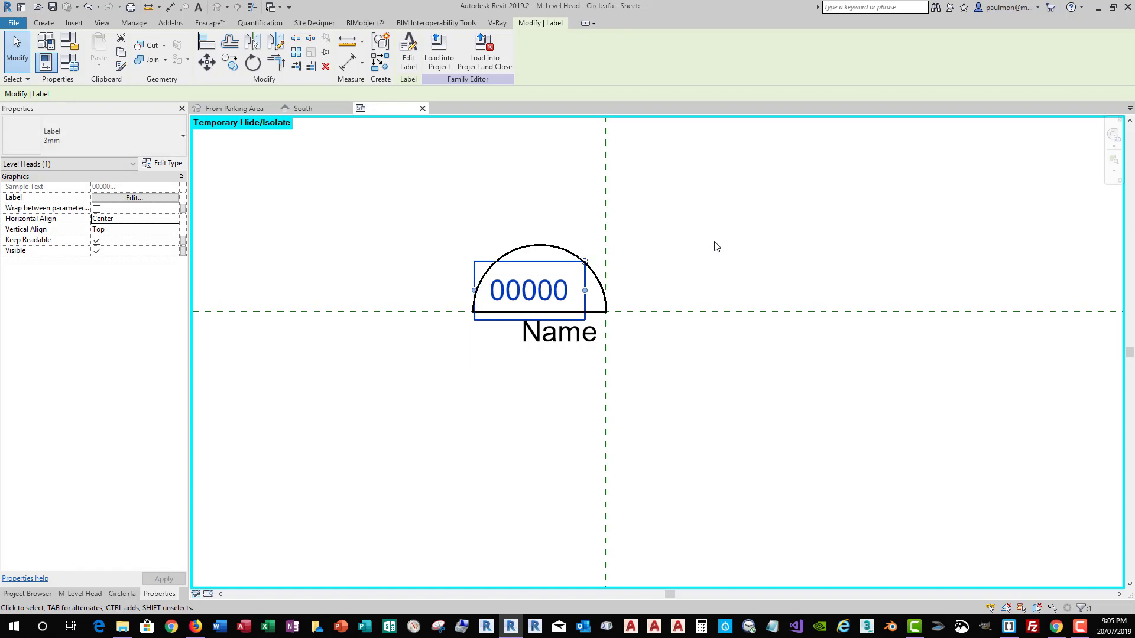
pyautogui.press('Right')
pyautogui.press('Right')
pyautogui.press('Right')
pyautogui.press('Right')
pyautogui.press('Right')
pyautogui.press('Right')
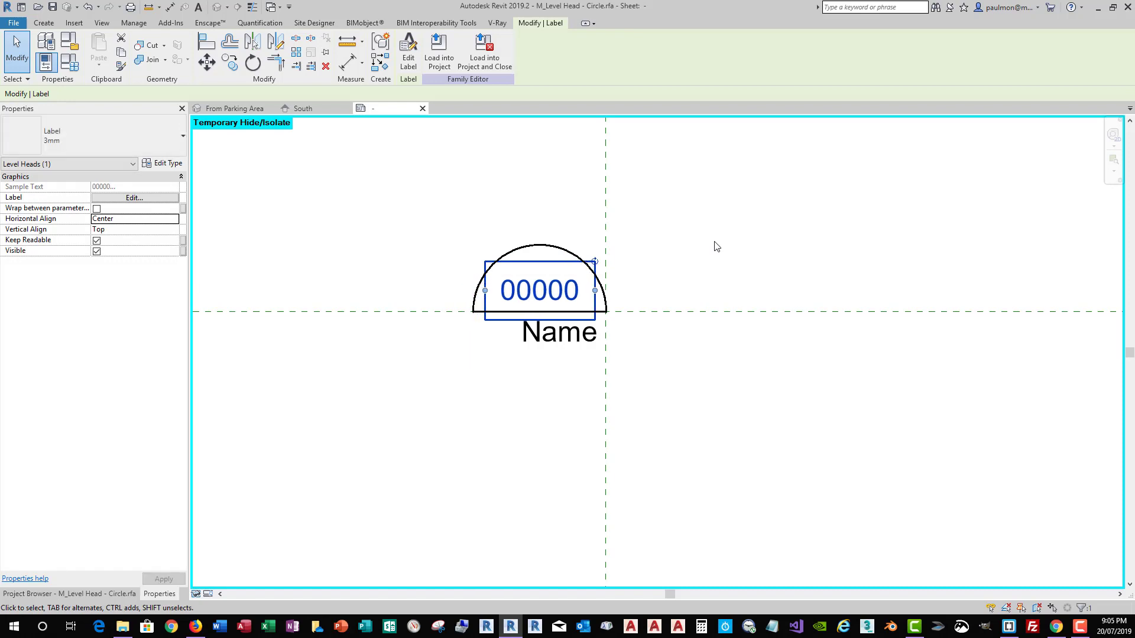
pyautogui.press('Down')
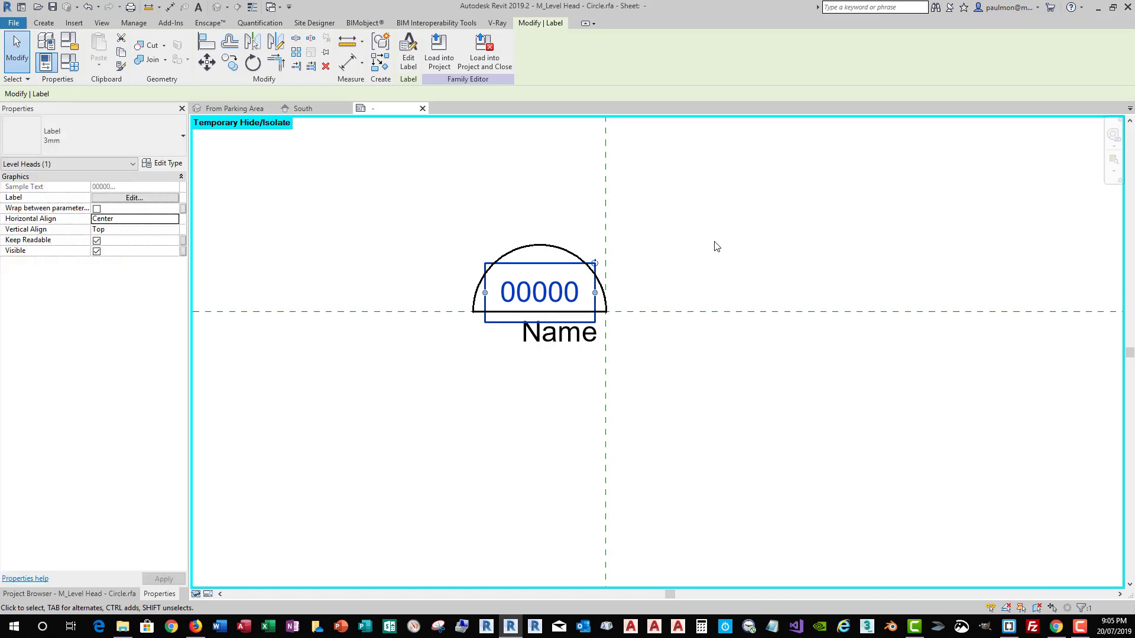
pyautogui.press('Escape')
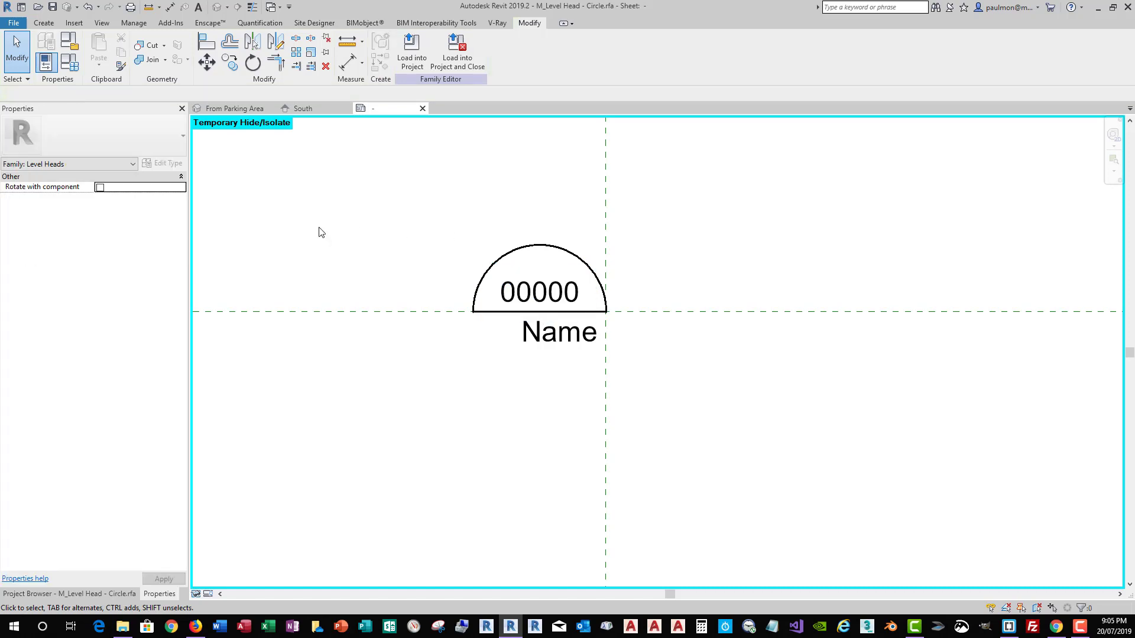
# Reload the family with the centred Elevation label into the project, overwriting the existing version and its parameter values.
pyautogui.click(412, 59)
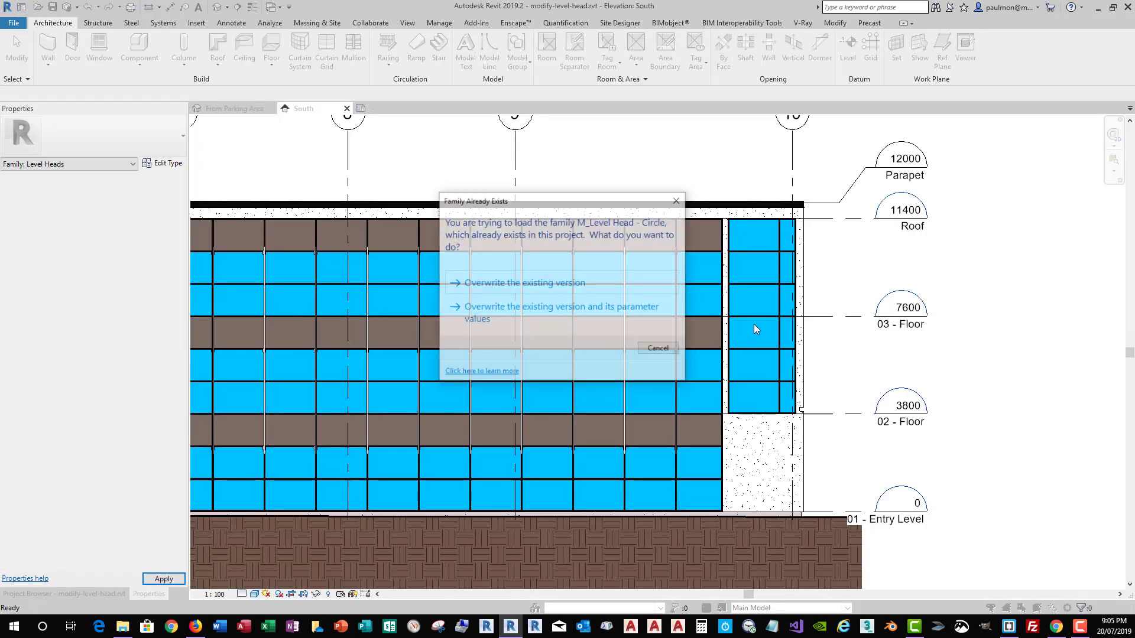
pyautogui.click(501, 313)
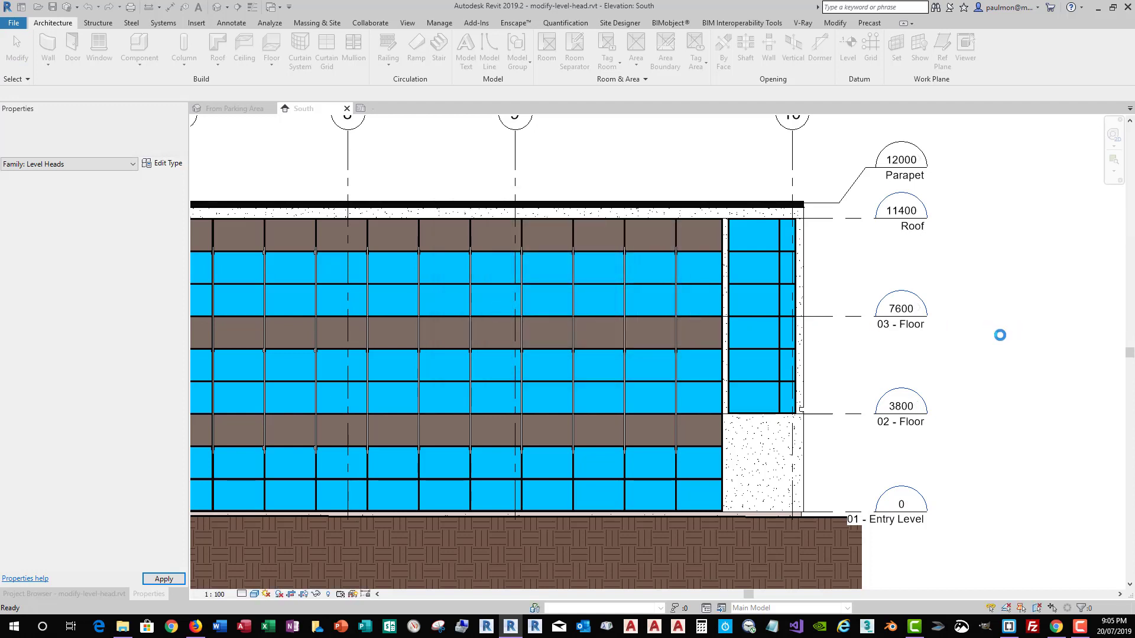